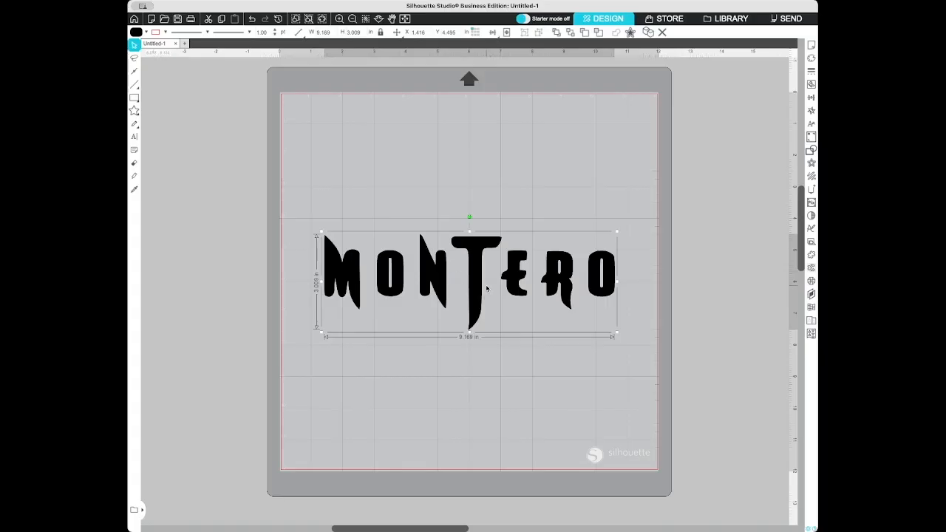
Step: Release the compound path of the word MONTERO and move the letter T above the other letters
{"action": "right_click", "coordinate": [440, 278]}
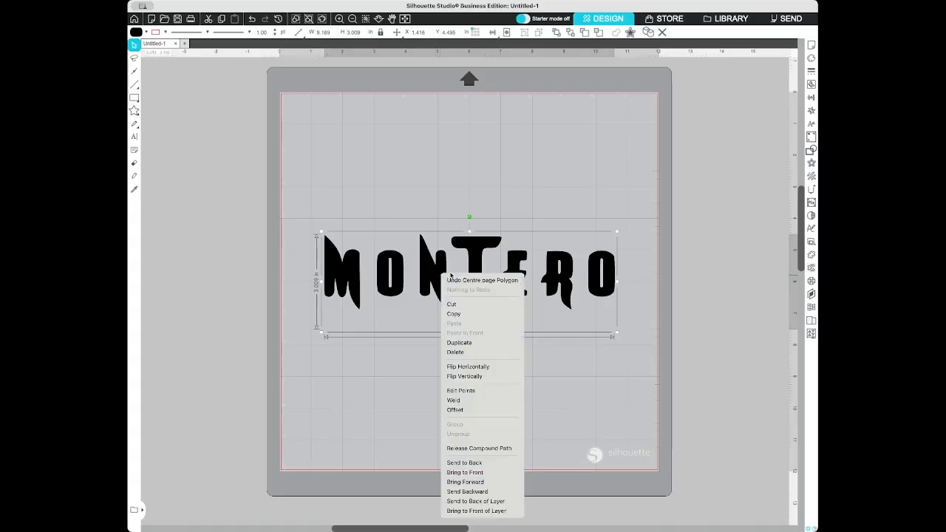
{"action": "left_click", "coordinate": [496, 448]}
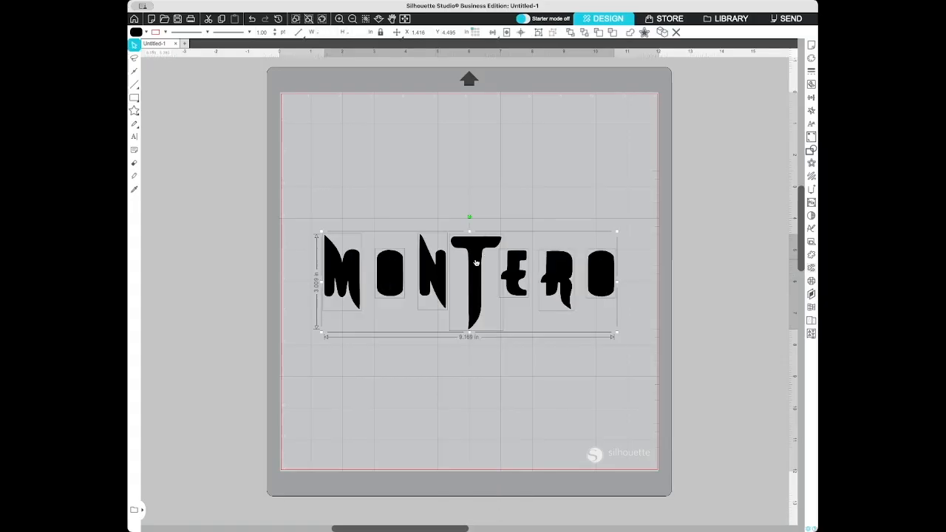
{"action": "left_click", "coordinate": [500, 395]}
{"action": "left_click_drag", "start_coordinate": [477, 287], "coordinate": [476, 161]}
Step: Combine the remaining letters M, O, N, E, R, O into one compound path and move them down the page
{"action": "left_click_drag", "start_coordinate": [292, 225], "coordinate": [633, 316]}
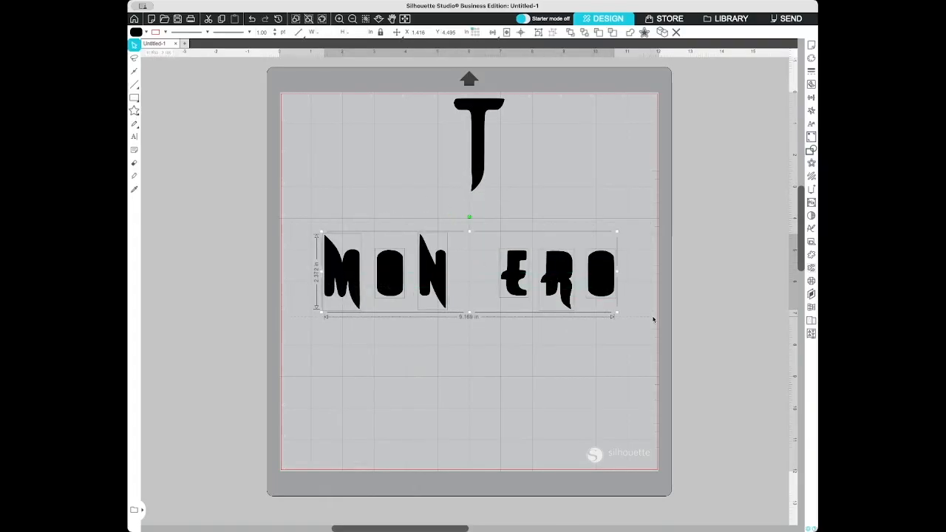
{"action": "right_click", "coordinate": [604, 272]}
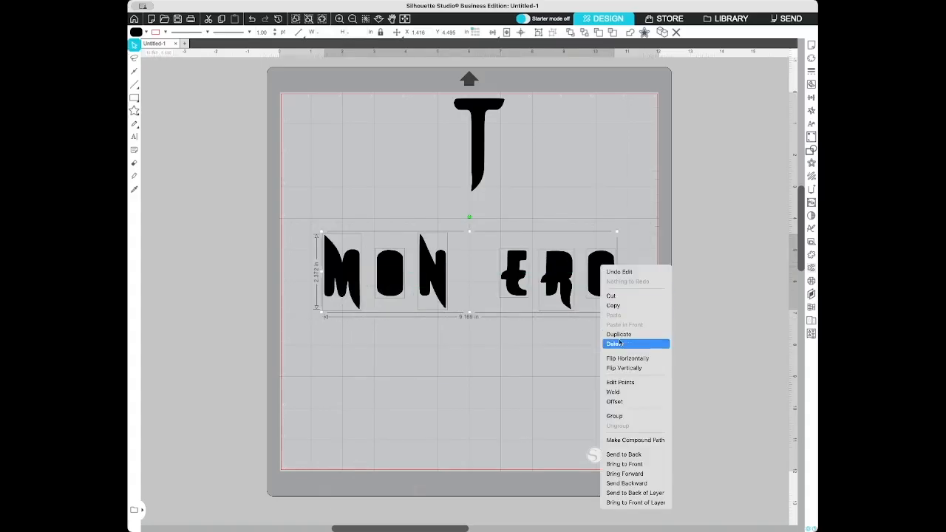
{"action": "left_click", "coordinate": [627, 442]}
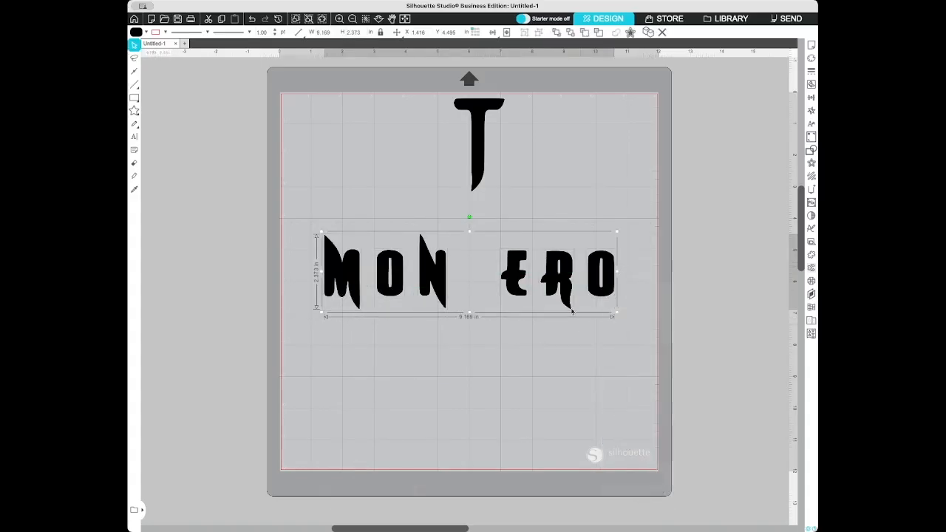
{"action": "left_click_drag", "start_coordinate": [558, 275], "coordinate": [567, 347]}
Step: Arrange the pieces with the MON ERO letters near the bottom of the page and the T in the middle
{"action": "left_click_drag", "start_coordinate": [475, 140], "coordinate": [492, 181]}
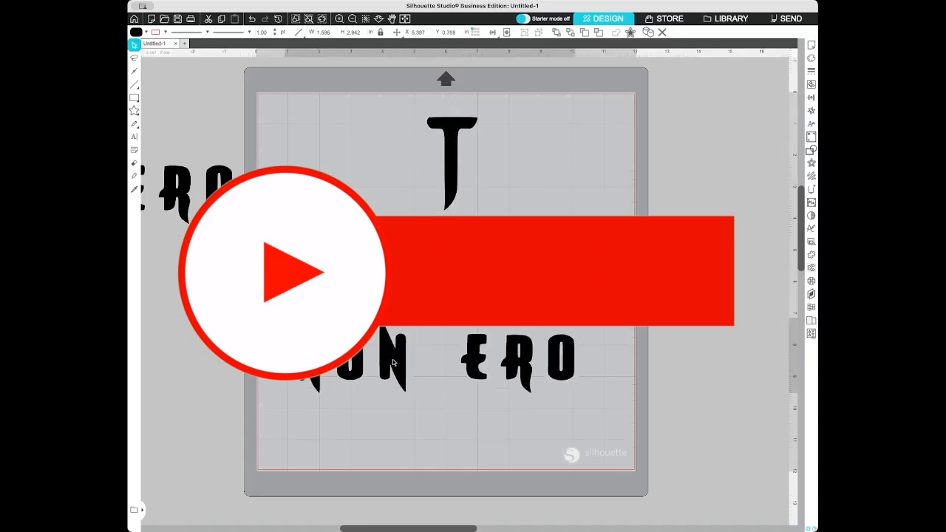
{"action": "left_click_drag", "start_coordinate": [392, 359], "coordinate": [406, 425]}
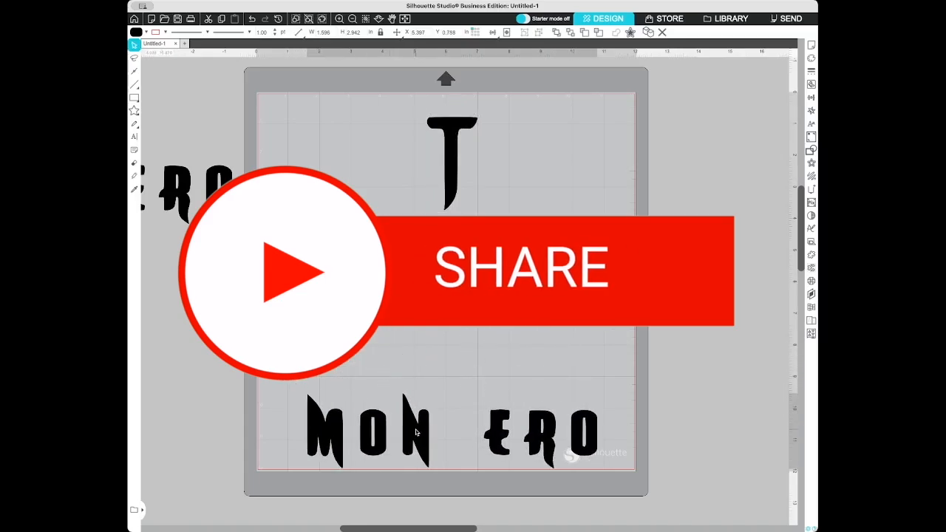
{"action": "left_click", "coordinate": [471, 159]}
{"action": "left_click_drag", "start_coordinate": [454, 150], "coordinate": [450, 255]}
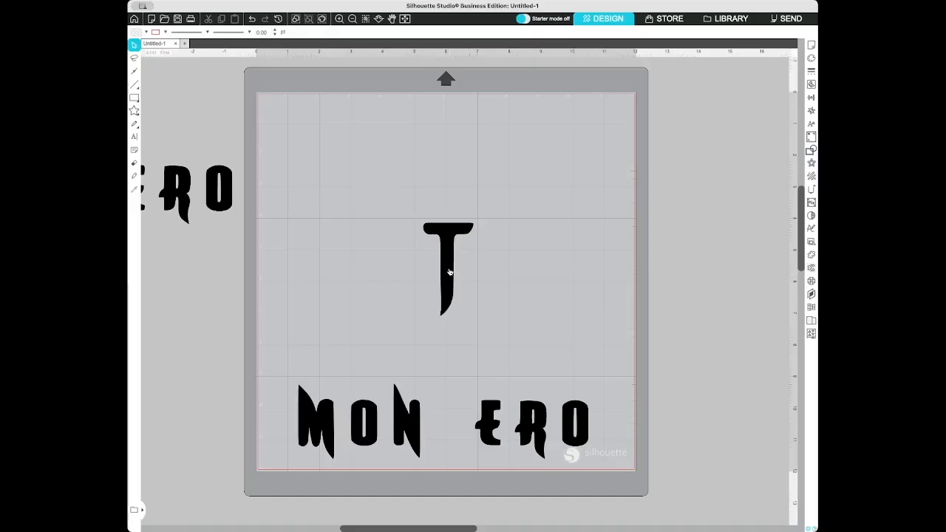
Step: Fill the letter T with 10ss rhinestones in straight rows at 0.020 in spacing and release the rhinestones
{"action": "left_click", "coordinate": [449, 273]}
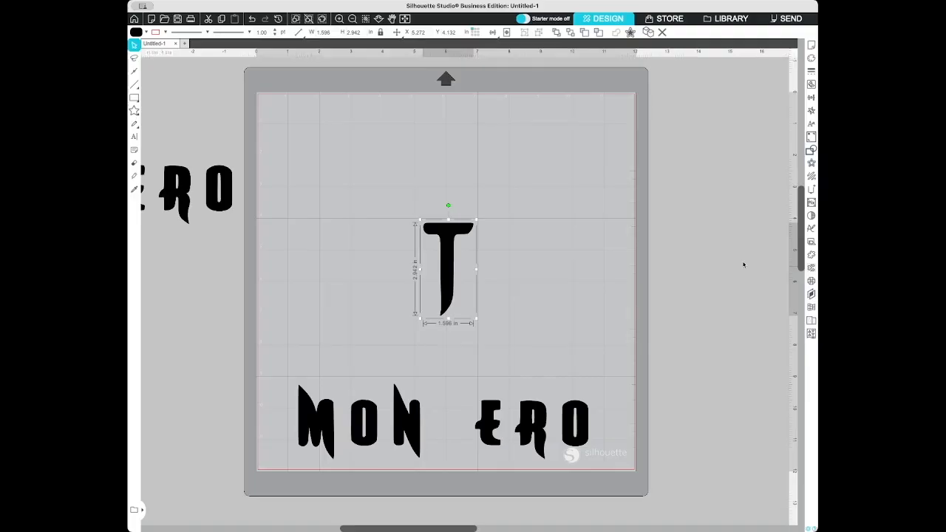
{"action": "left_click", "coordinate": [812, 282]}
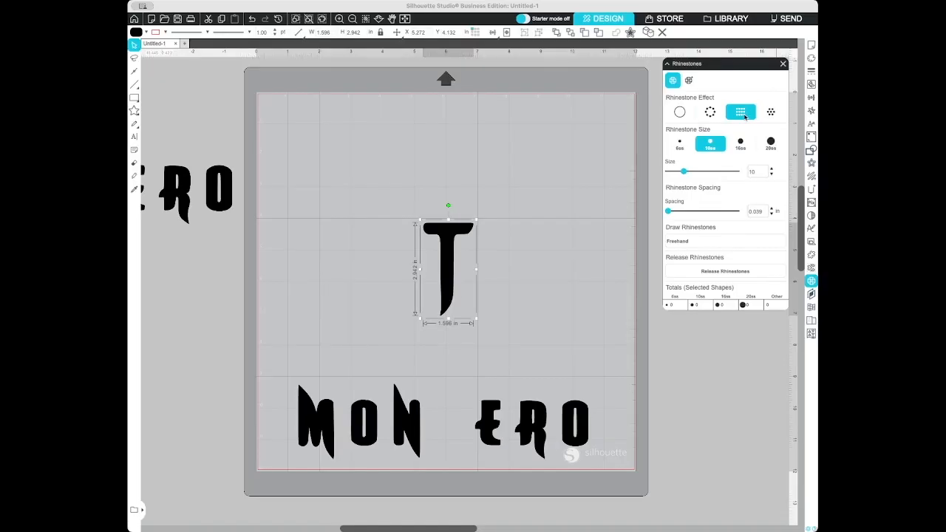
{"action": "left_click", "coordinate": [742, 113]}
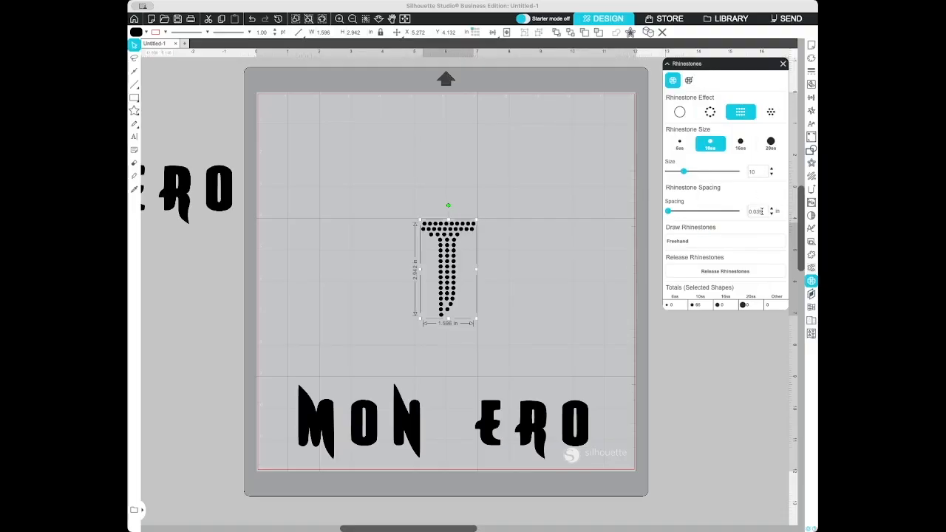
{"action": "key", "text": "BackSpace"}
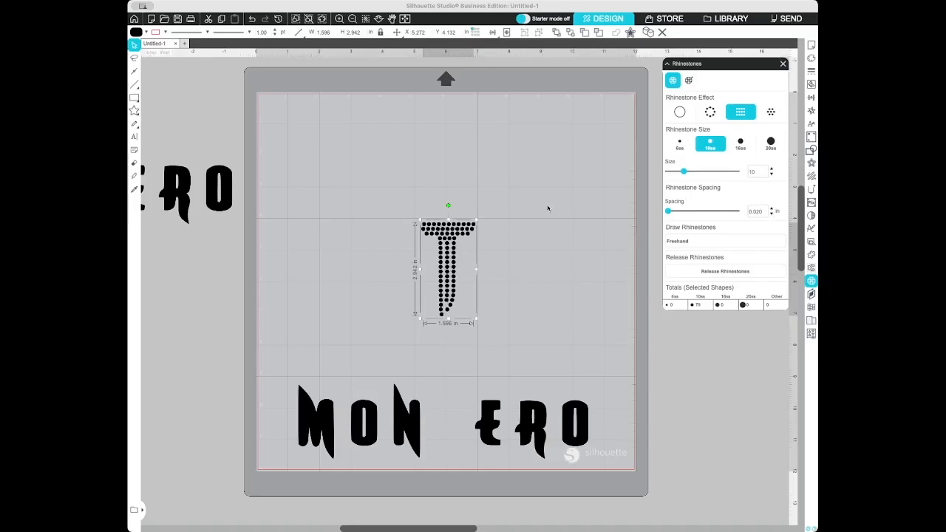
{"action": "left_click", "coordinate": [726, 274]}
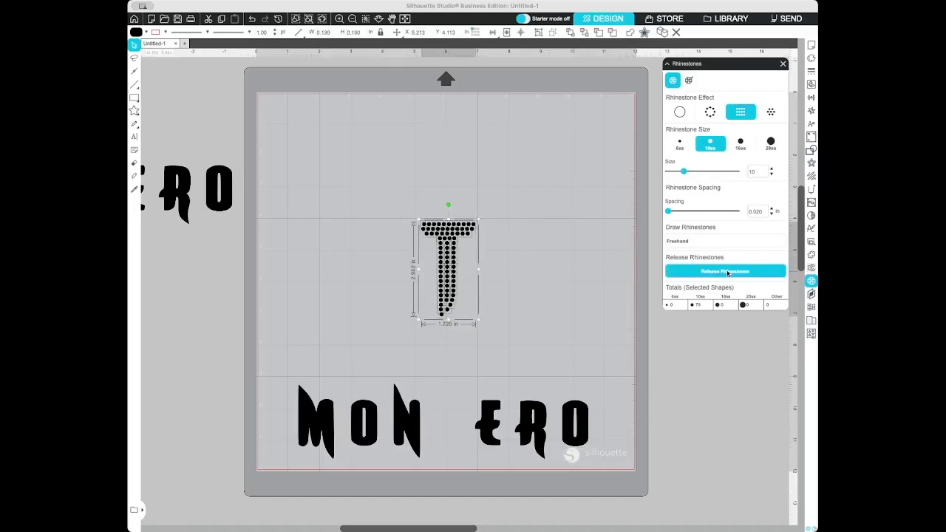
{"action": "left_click", "coordinate": [495, 245]}
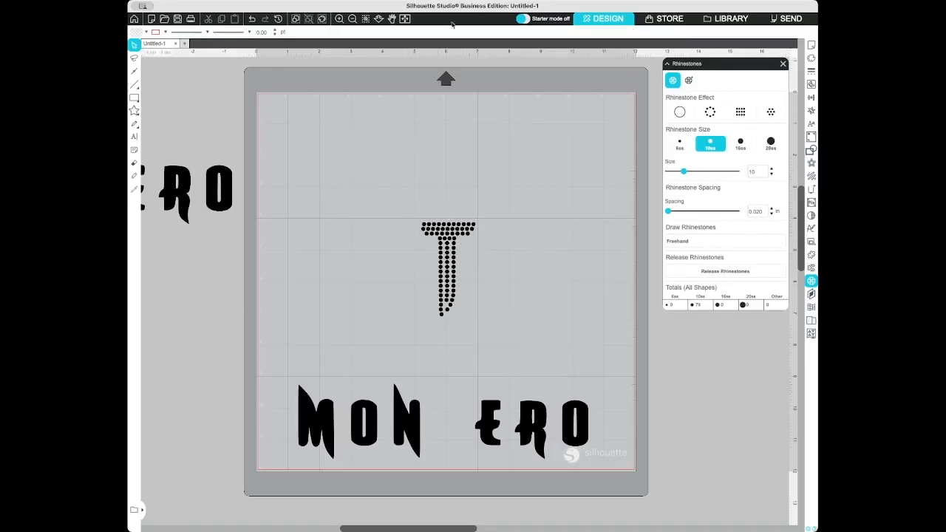
Step: Nudge the rhinestones in the left column of the T's stem slightly toward the middle column
{"action": "left_click", "coordinate": [340, 18]}
{"action": "left_click", "coordinate": [339, 18]}
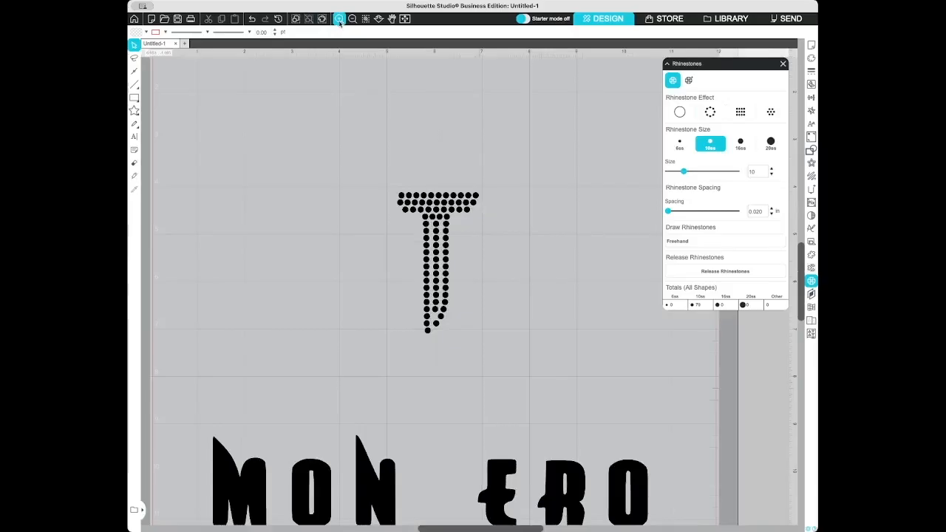
{"action": "scroll", "coordinate": [554, 234], "scroll_direction": "left", "scroll_amount": 3}
{"action": "left_click_drag", "start_coordinate": [562, 230], "coordinate": [560, 229]}
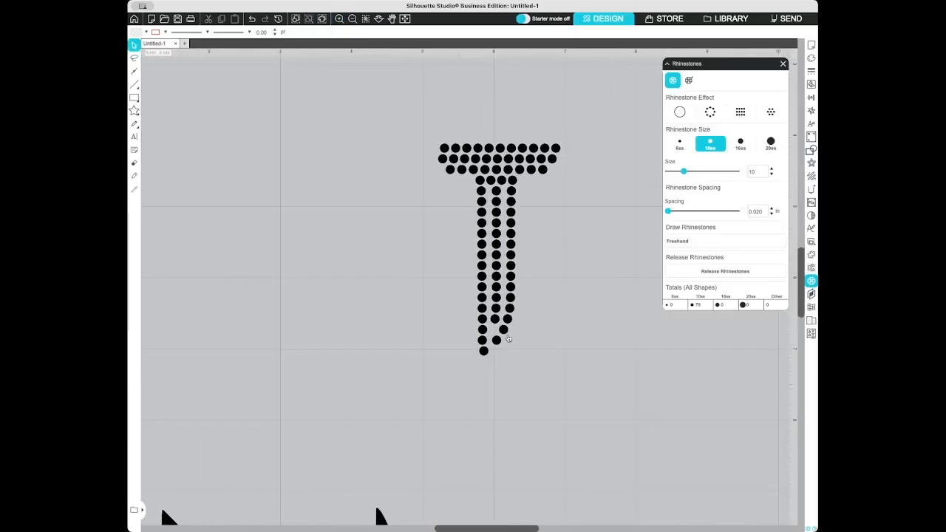
{"action": "left_click", "coordinate": [482, 193]}
{"action": "left_click", "coordinate": [481, 193]}
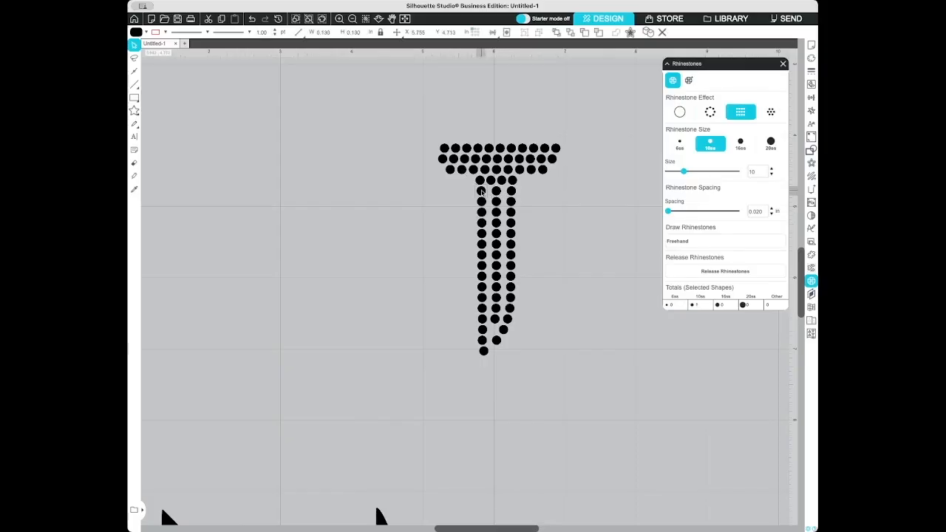
{"action": "left_click_drag", "start_coordinate": [482, 193], "coordinate": [503, 329]}
Step: Duplicate the rhinestone at the curved edge near the T's tip and place the copy in the gap beside it
{"action": "right_click", "coordinate": [503, 329]}
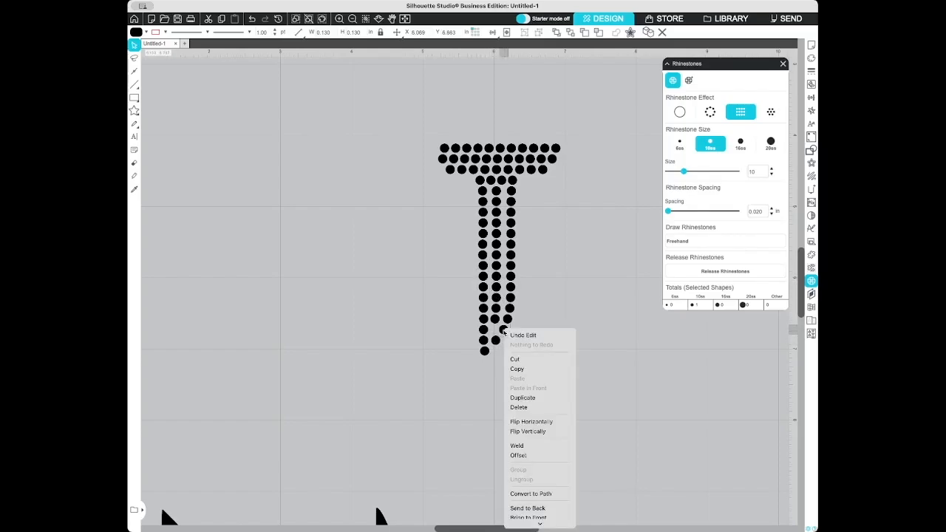
{"action": "left_click", "coordinate": [522, 398]}
{"action": "mouse_move", "coordinate": [504, 332]}
{"action": "left_mouse_down"}
{"action": "mouse_move", "coordinate": [512, 334]}
{"action": "mouse_move", "coordinate": [495, 338]}
{"action": "left_mouse_up"}
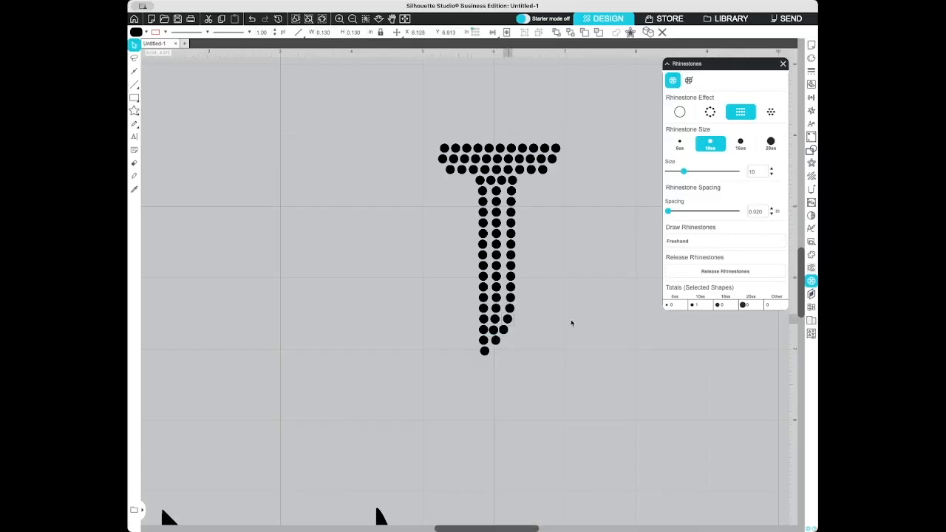
Step: Shift the rhinestones in the right column of the T's stem slightly inward to even out the spacing
{"action": "left_click_drag", "start_coordinate": [511, 292], "coordinate": [510, 238]}
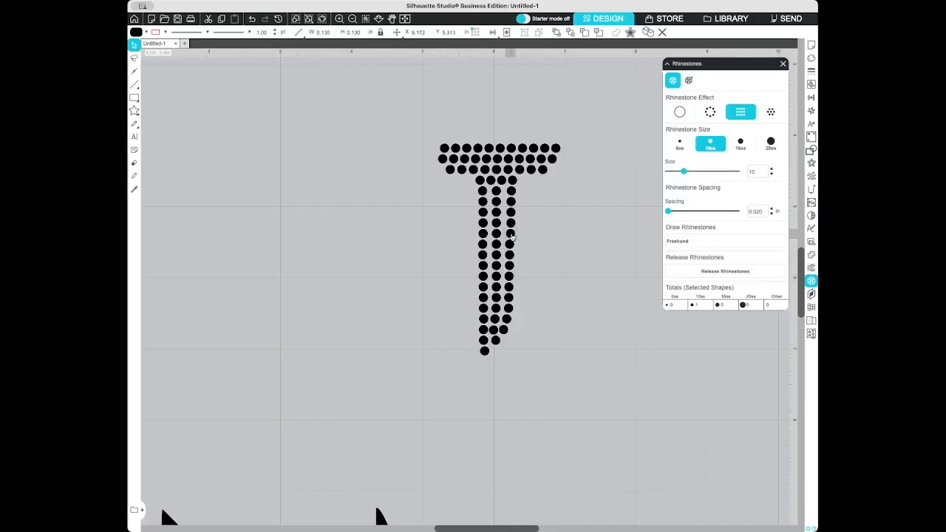
{"action": "left_click", "coordinate": [513, 223]}
{"action": "left_click", "coordinate": [511, 213]}
{"action": "left_click", "coordinate": [541, 227]}
{"action": "left_click", "coordinate": [510, 202]}
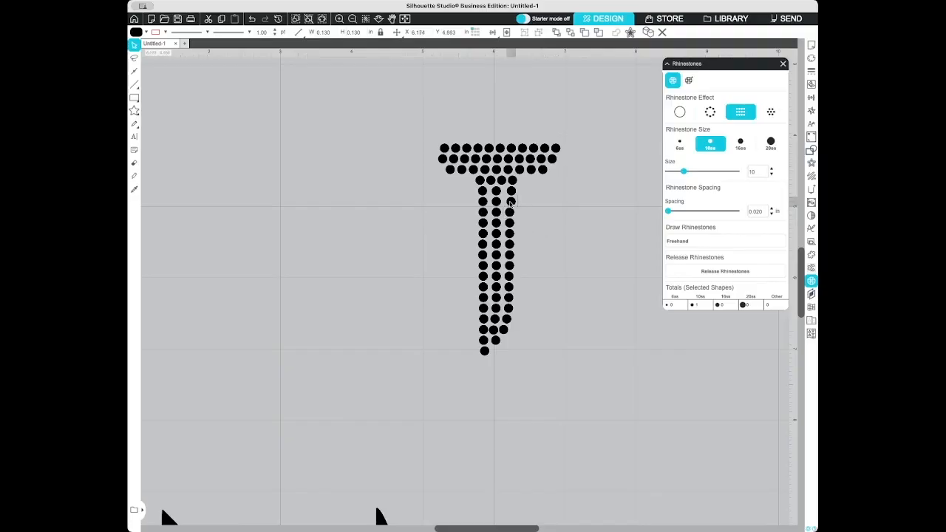
{"action": "left_click", "coordinate": [513, 192]}
Step: Group all the rhinestones that form the letter T
{"action": "left_click_drag", "start_coordinate": [565, 138], "coordinate": [433, 384]}
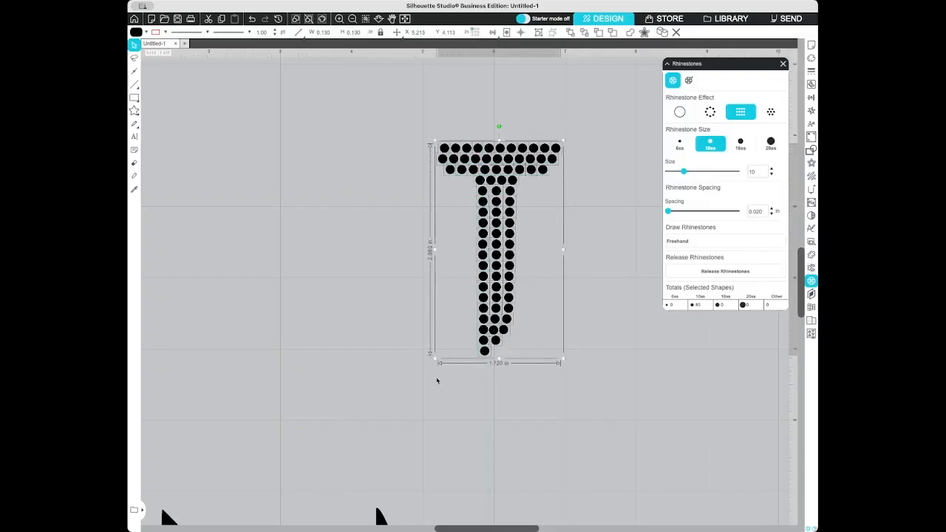
{"action": "right_click", "coordinate": [513, 203]}
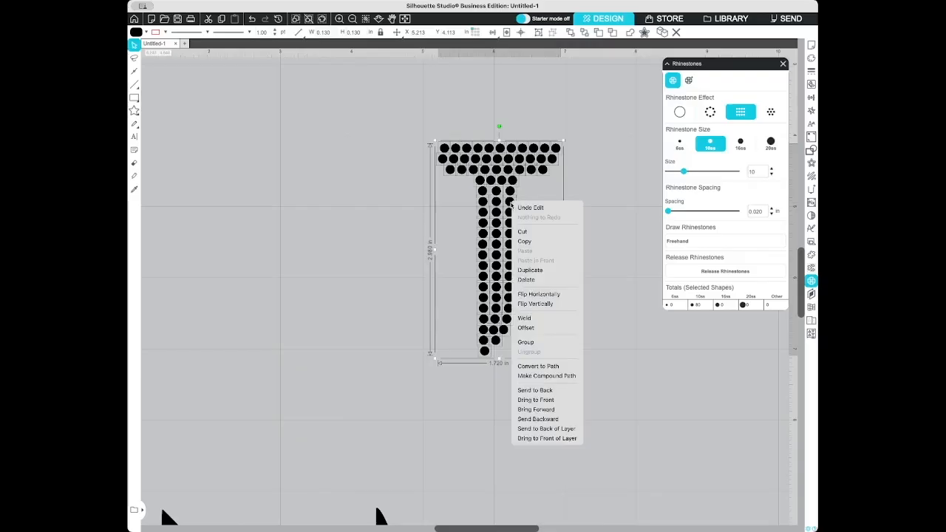
{"action": "left_click", "coordinate": [546, 344]}
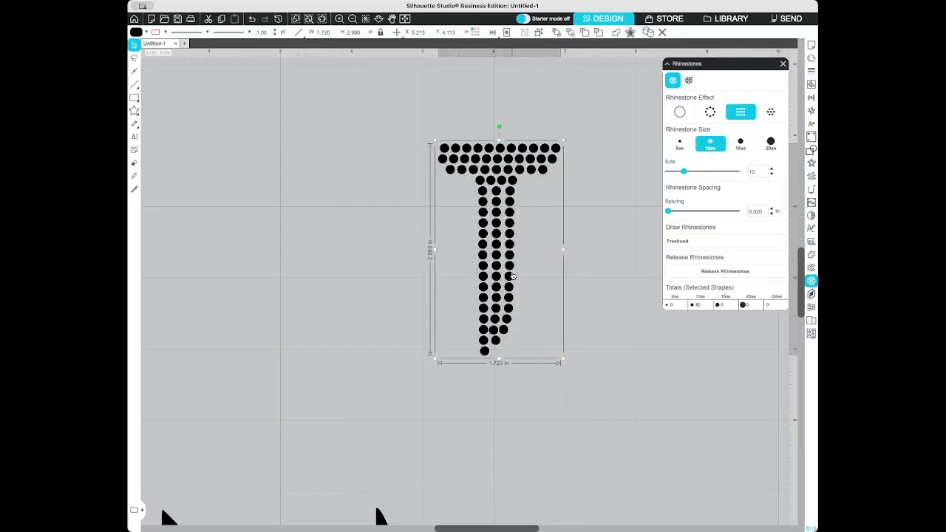
Step: Turn the rhinestone T group into a compound path and fill it with white
{"action": "right_click", "coordinate": [512, 276]}
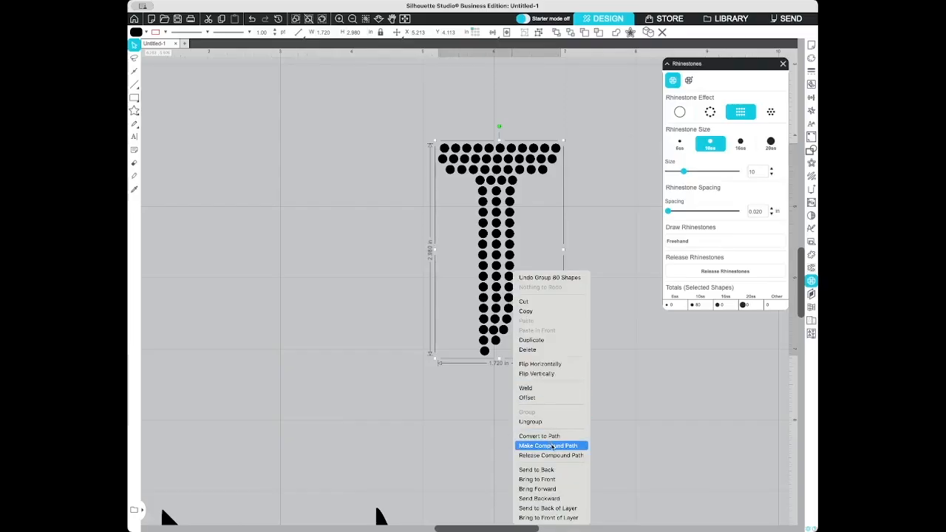
{"action": "left_click", "coordinate": [552, 447]}
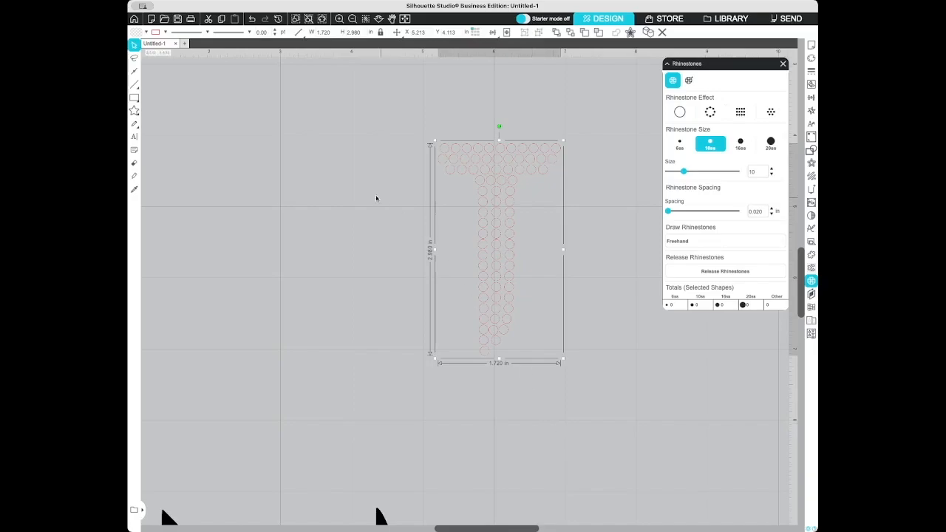
{"action": "left_click", "coordinate": [144, 33]}
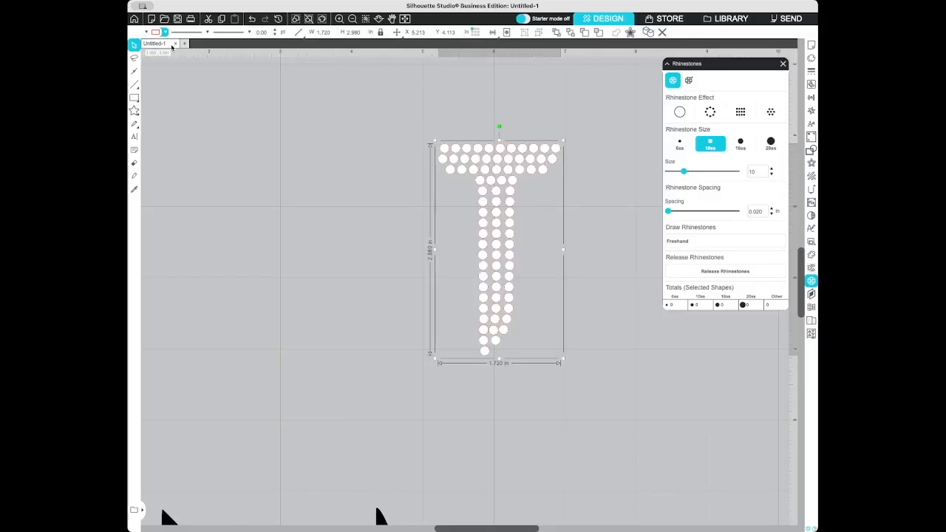
{"action": "left_click", "coordinate": [577, 234]}
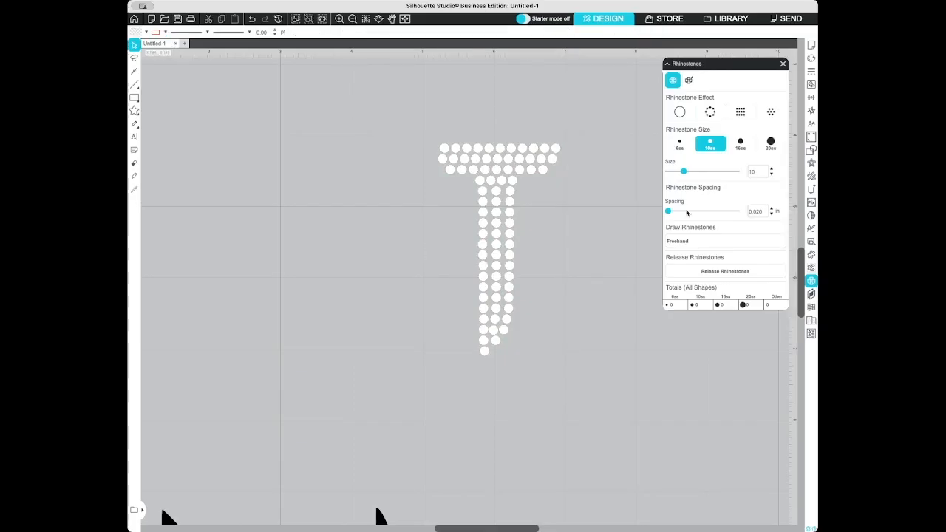
Step: Move the MON ERO letters back up around the rhinestone T and group the whole word
{"action": "left_click", "coordinate": [351, 20]}
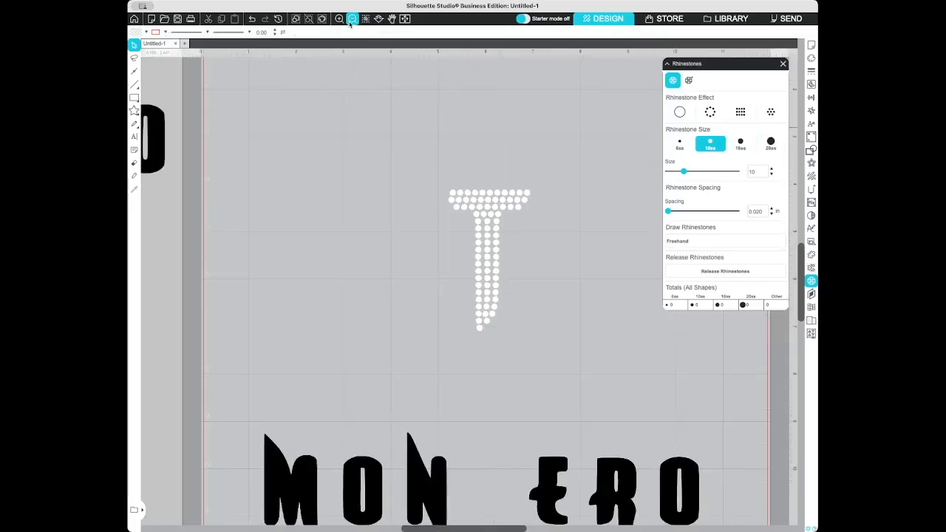
{"action": "left_click", "coordinate": [352, 19]}
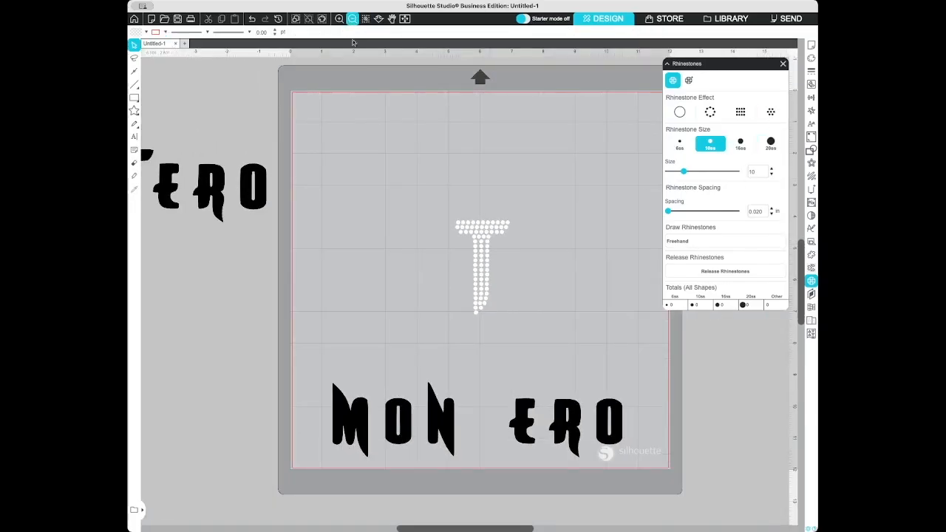
{"action": "left_click_drag", "start_coordinate": [406, 406], "coordinate": [400, 249]}
{"action": "left_click", "coordinate": [308, 200]}
{"action": "left_click_drag", "start_coordinate": [309, 200], "coordinate": [617, 315]}
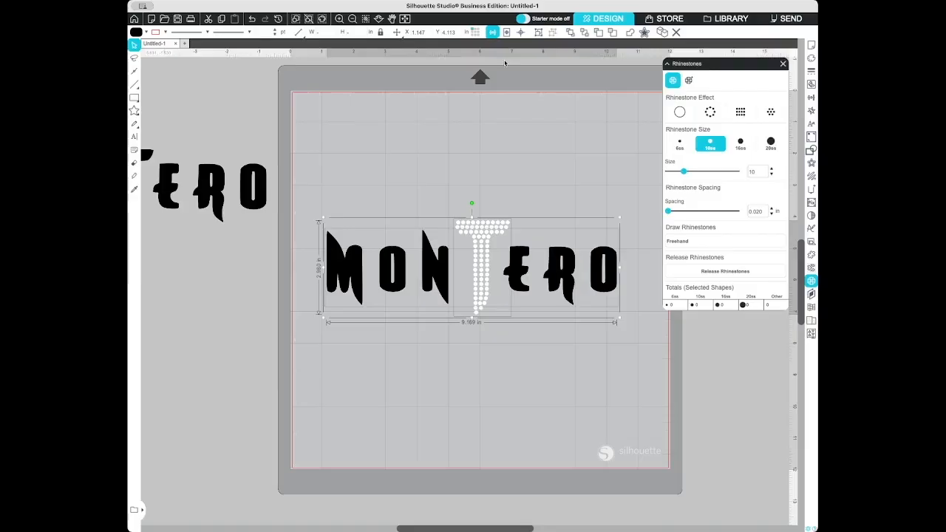
{"action": "right_click", "coordinate": [431, 277]}
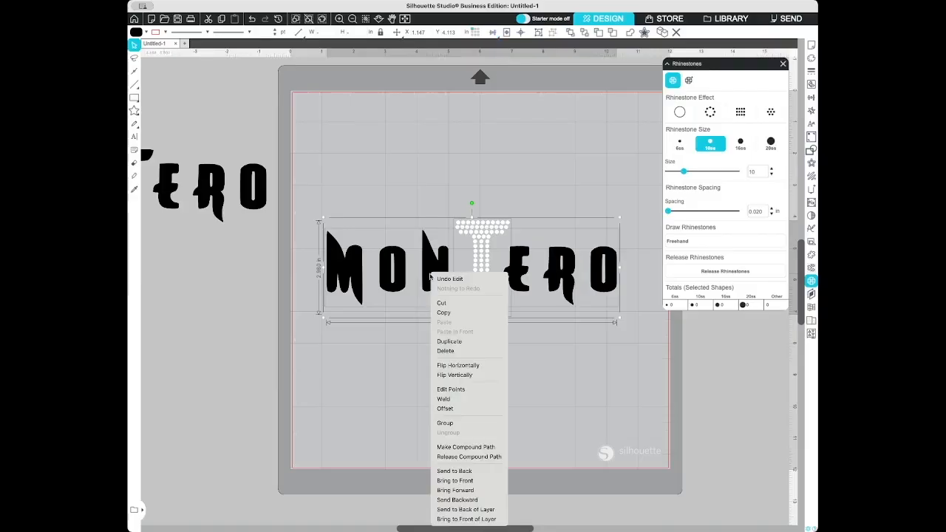
{"action": "left_click", "coordinate": [470, 424]}
Step: Move the grouped rhinestone word off the page to the left and place the solid MONTERO copy on the page
{"action": "left_click_drag", "start_coordinate": [518, 260], "coordinate": [240, 285]}
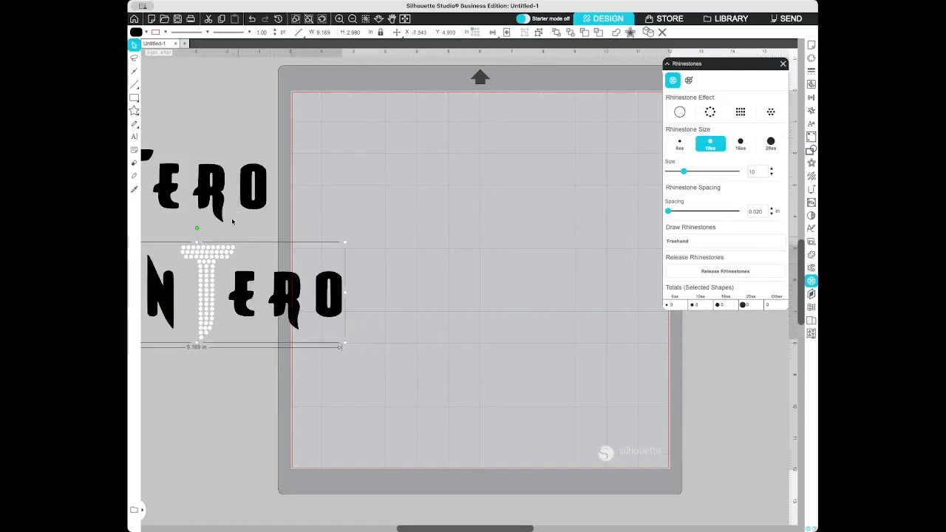
{"action": "left_click_drag", "start_coordinate": [221, 197], "coordinate": [580, 293]}
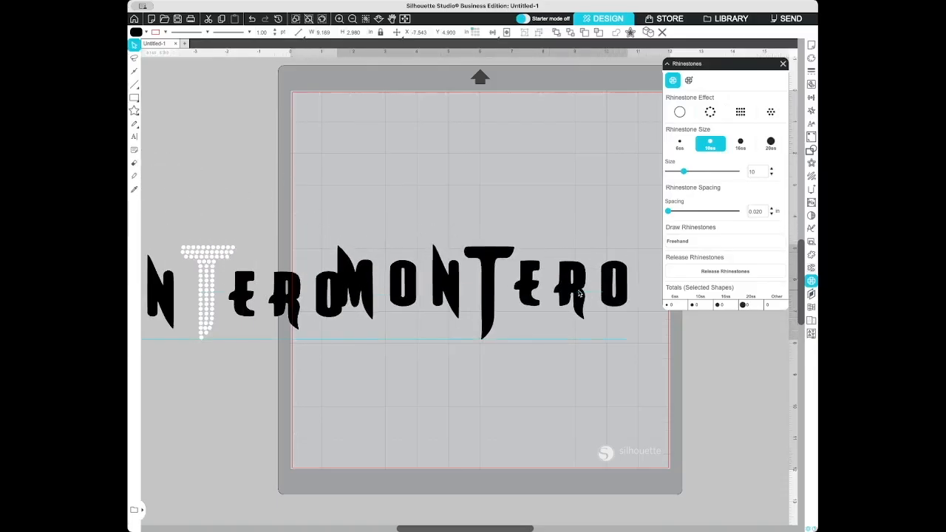
{"action": "left_click_drag", "start_coordinate": [234, 295], "coordinate": [194, 294]}
Step: Create an external offset of 0.070 in with rounded corners around the solid black MONTERO word on the page
{"action": "left_click", "coordinate": [811, 163]}
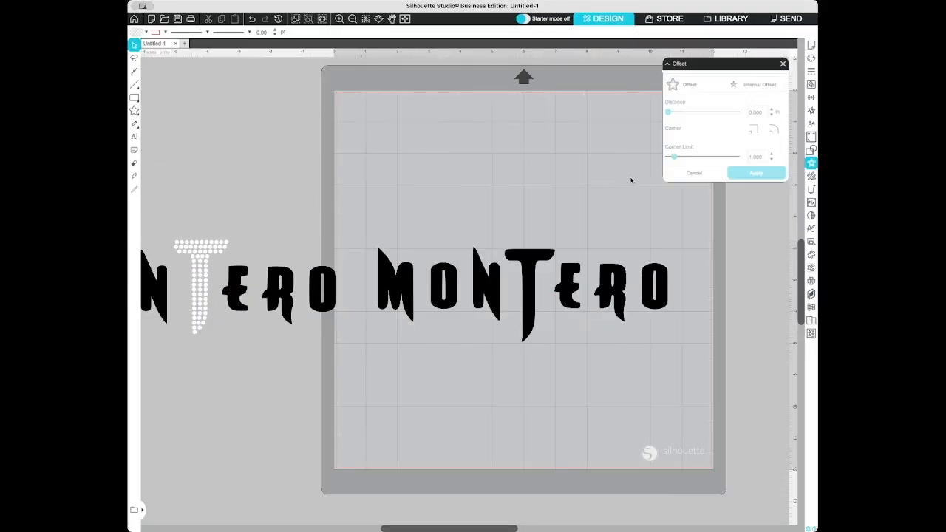
{"action": "left_click", "coordinate": [783, 63]}
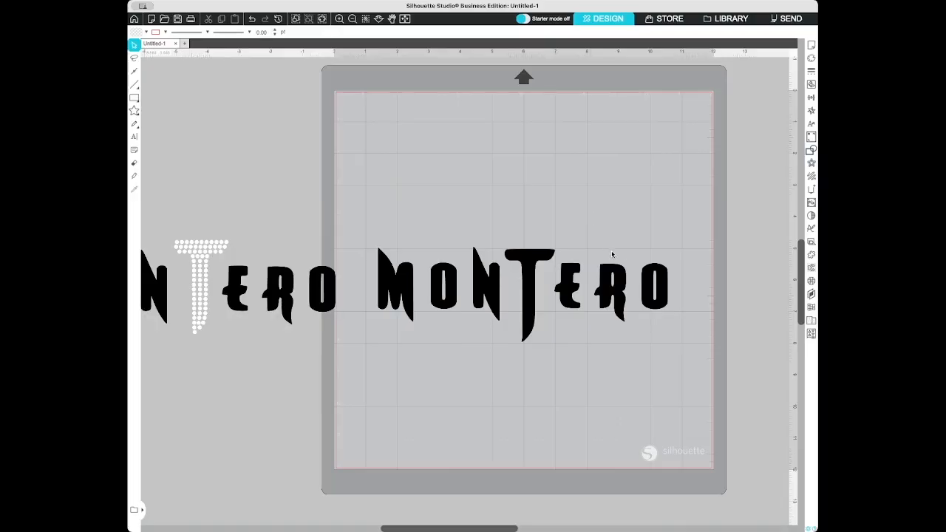
{"action": "left_click", "coordinate": [623, 281]}
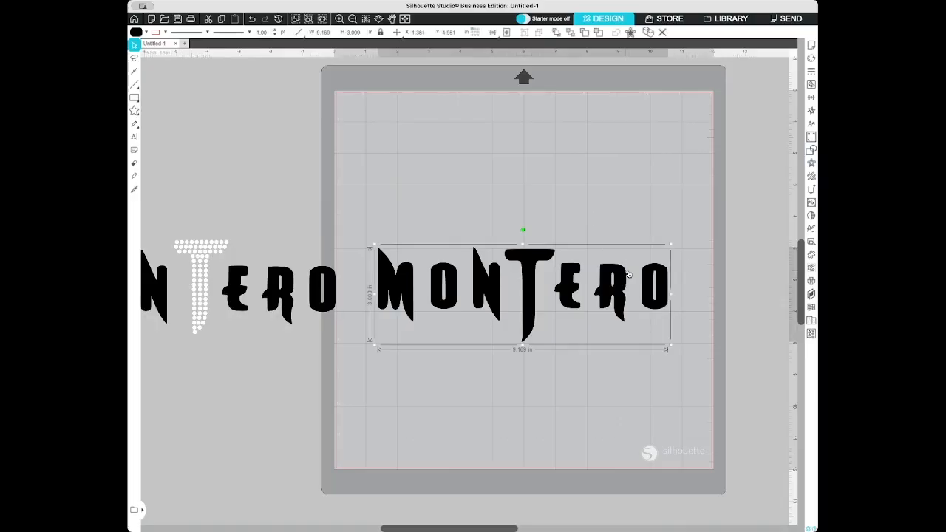
{"action": "left_click", "coordinate": [812, 163]}
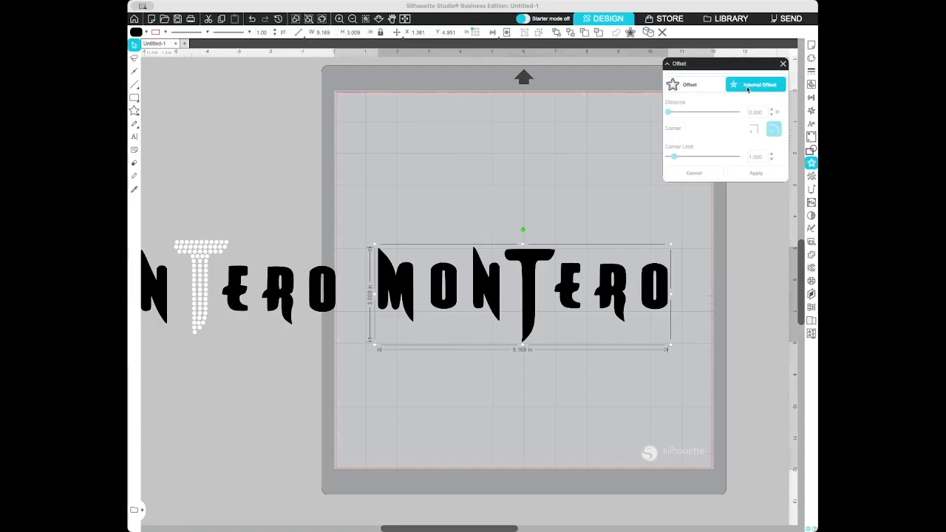
{"action": "left_click", "coordinate": [705, 89]}
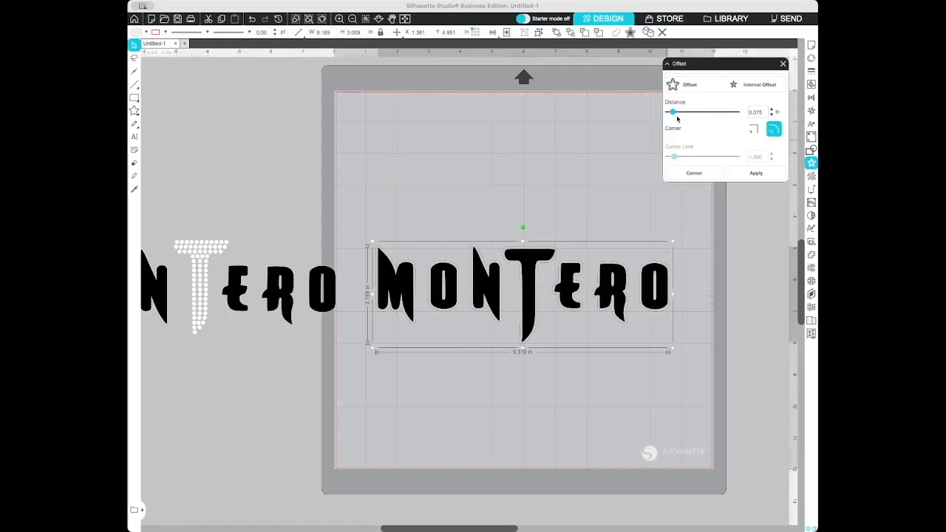
{"action": "mouse_move", "coordinate": [674, 112]}
{"action": "left_mouse_down"}
{"action": "mouse_move", "coordinate": [701, 111]}
{"action": "mouse_move", "coordinate": [673, 116]}
{"action": "left_mouse_up"}
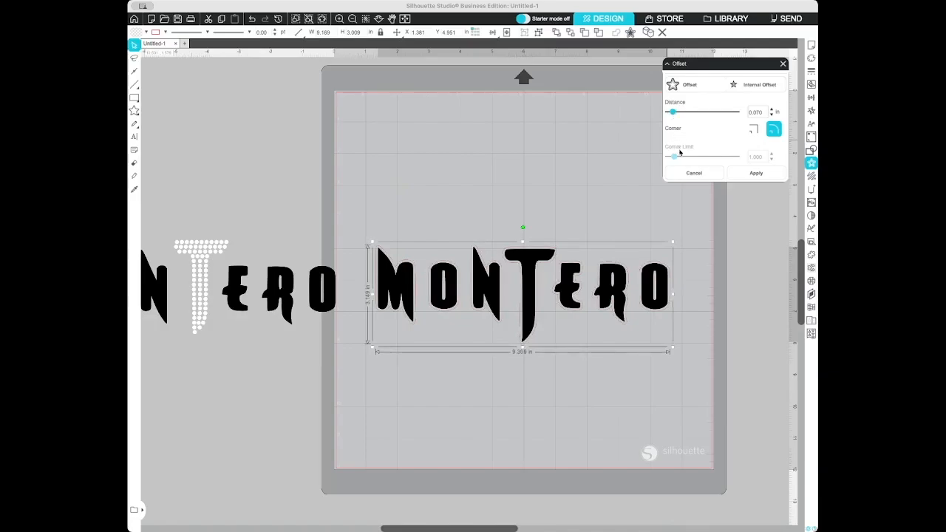
{"action": "left_click", "coordinate": [757, 174]}
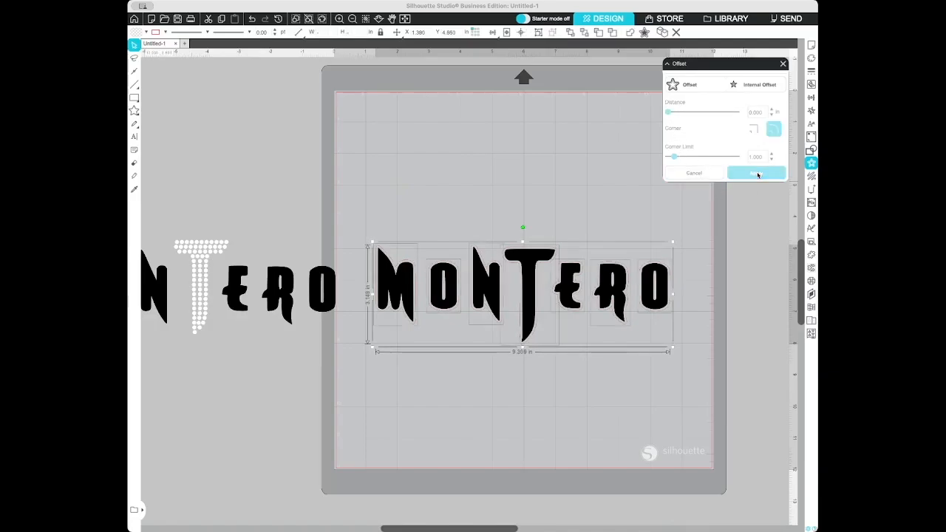
Step: Group the offset letter shapes and fill them with red
{"action": "right_click", "coordinate": [627, 269]}
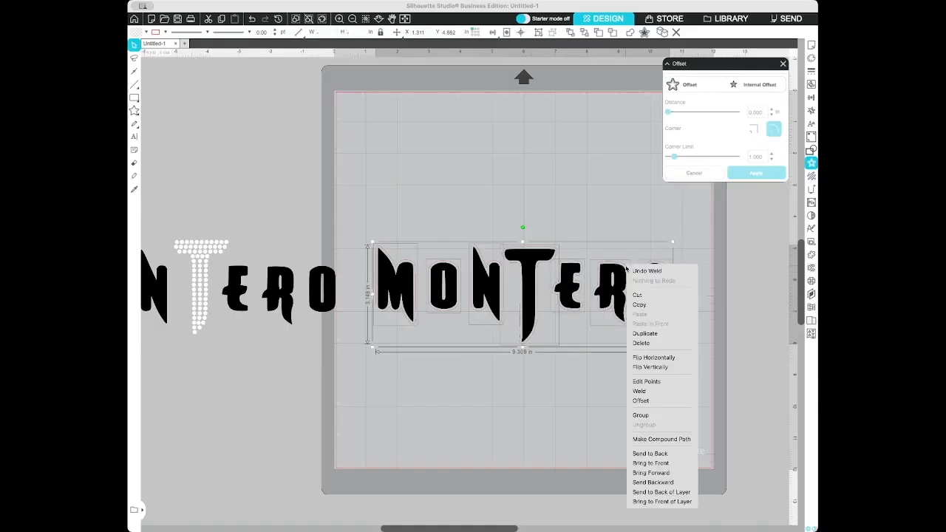
{"action": "left_click", "coordinate": [656, 418]}
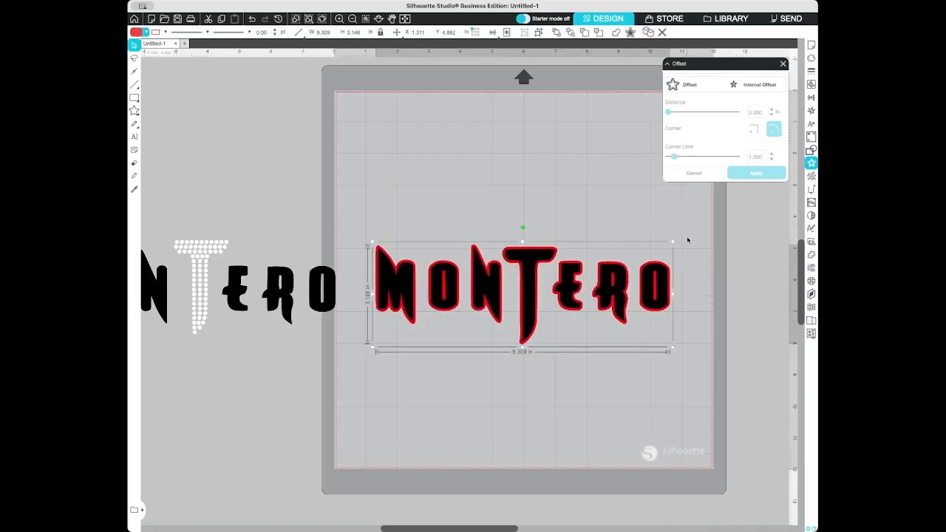
Step: Move the black word below the red offset to compare the two, and put it back in place
{"action": "left_click_drag", "start_coordinate": [649, 289], "coordinate": [652, 407]}
{"action": "left_click", "coordinate": [620, 327]}
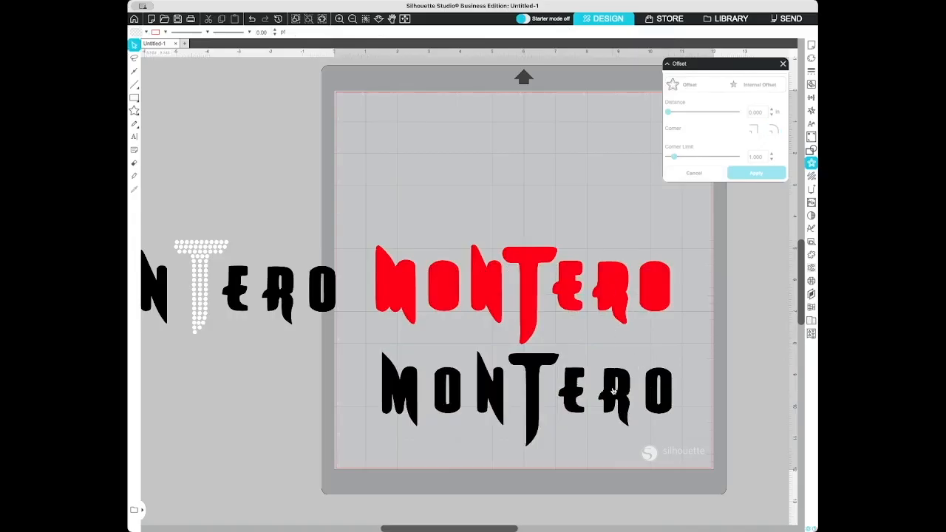
{"action": "left_click_drag", "start_coordinate": [613, 390], "coordinate": [608, 287]}
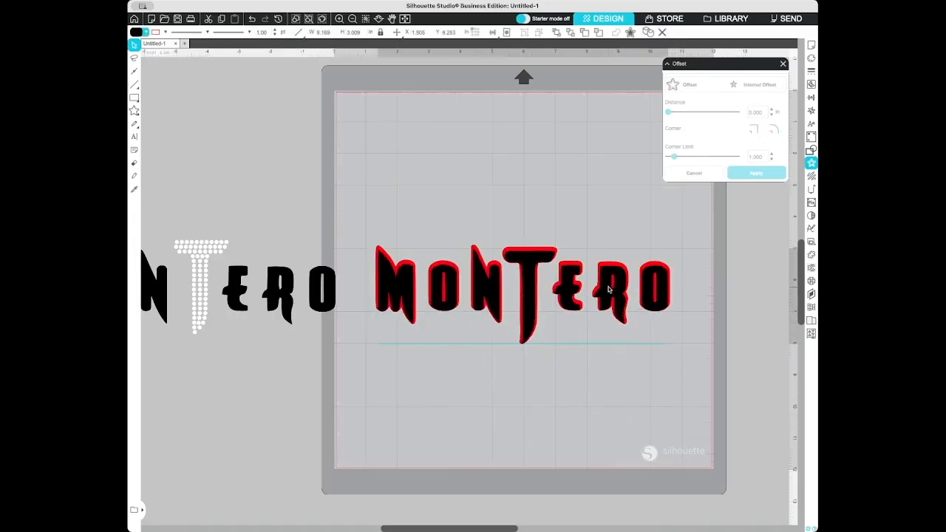
{"action": "key", "text": "Escape"}
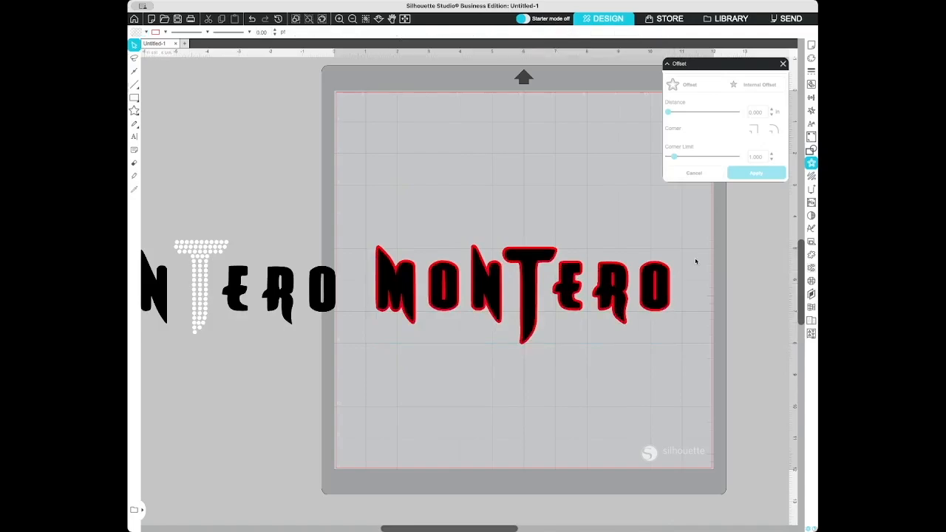
Step: Select the black word together with its red offset and apply Subtract All to them
{"action": "left_click", "coordinate": [783, 64]}
{"action": "left_click_drag", "start_coordinate": [699, 262], "coordinate": [656, 375]}
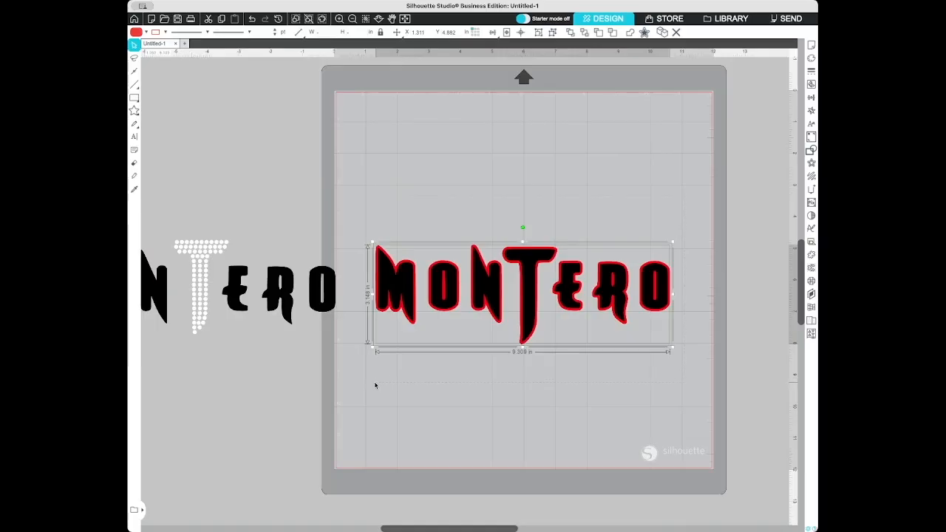
{"action": "left_click", "coordinate": [810, 150]}
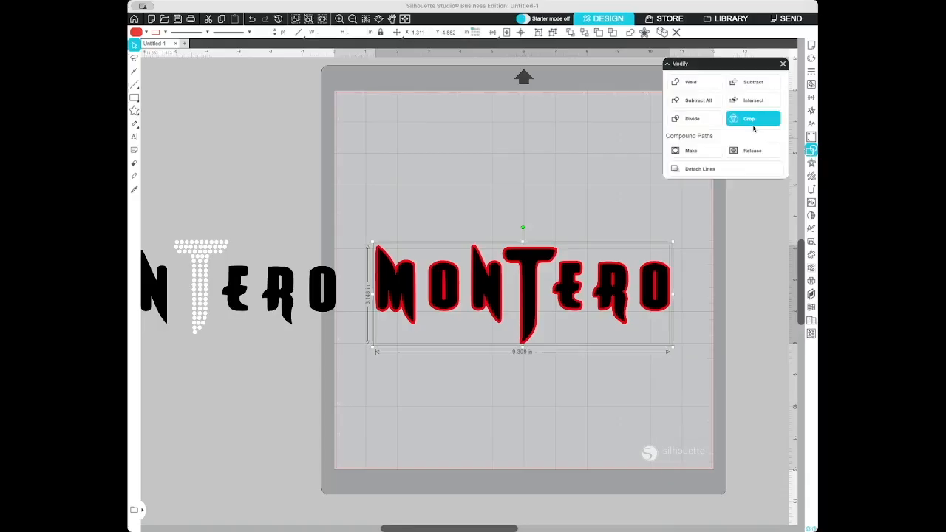
{"action": "left_click", "coordinate": [700, 101]}
{"action": "left_click", "coordinate": [640, 192]}
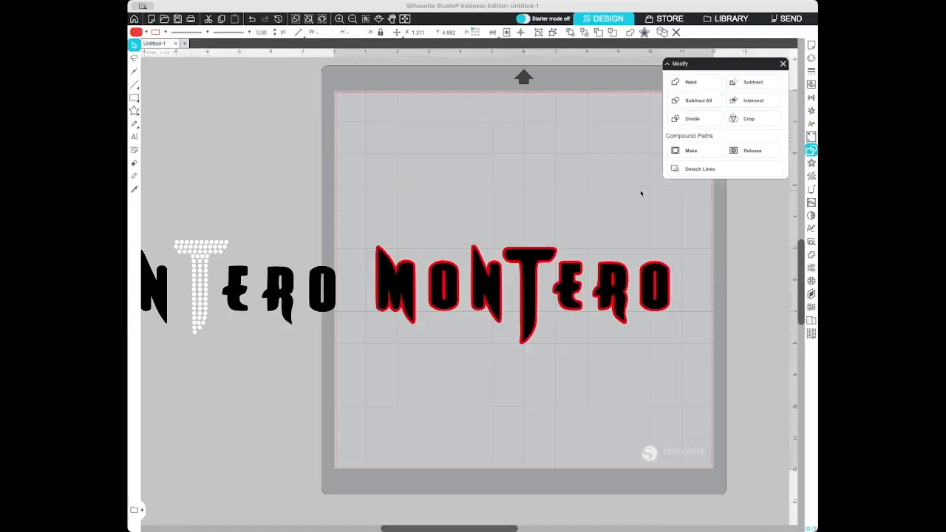
Step: Move the black word out of the red outline and off the page to the left, below the rhinestone version
{"action": "left_click_drag", "start_coordinate": [645, 290], "coordinate": [645, 400]}
{"action": "left_click", "coordinate": [646, 399]}
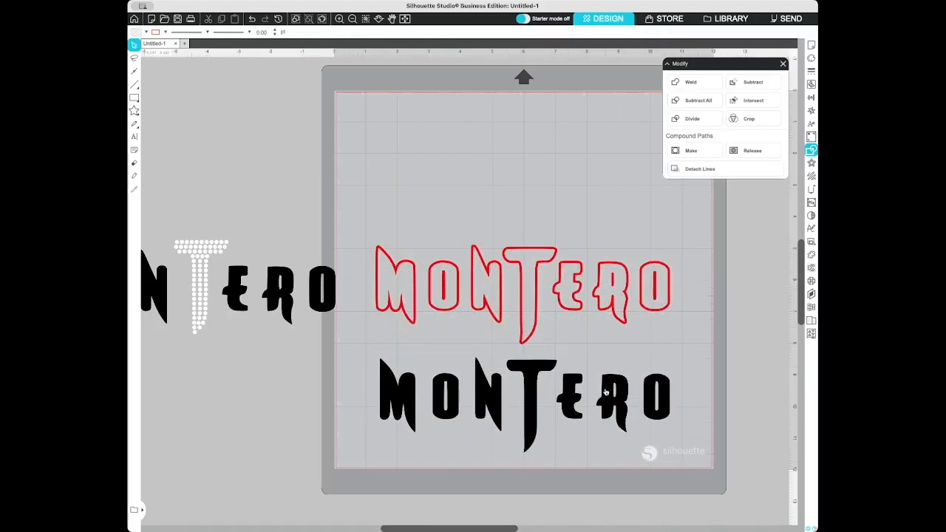
{"action": "left_click_drag", "start_coordinate": [605, 392], "coordinate": [180, 379]}
{"action": "left_click", "coordinate": [541, 268]}
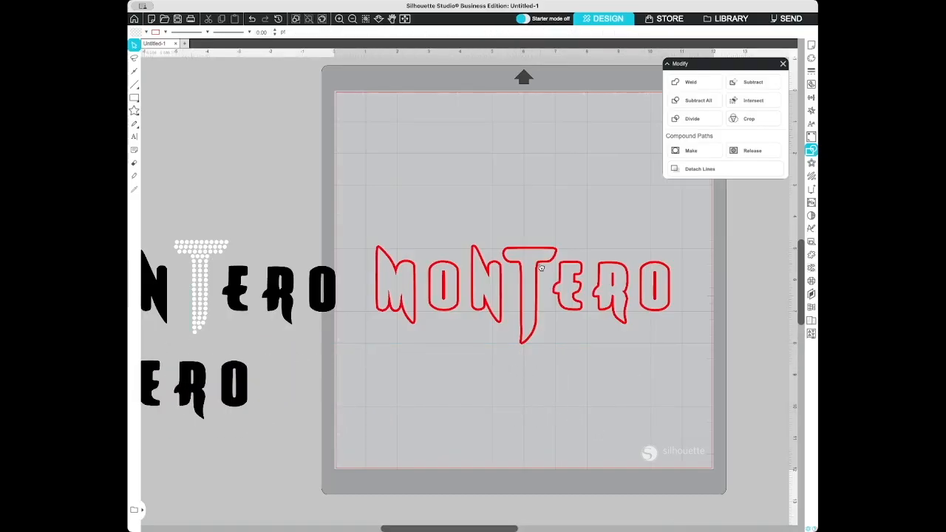
{"action": "right_click", "coordinate": [541, 267]}
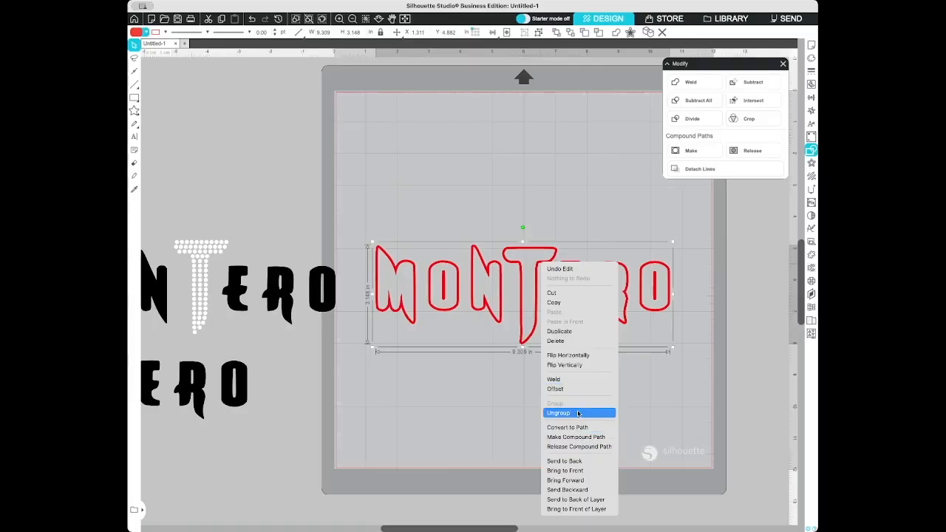
{"action": "left_click", "coordinate": [585, 342]}
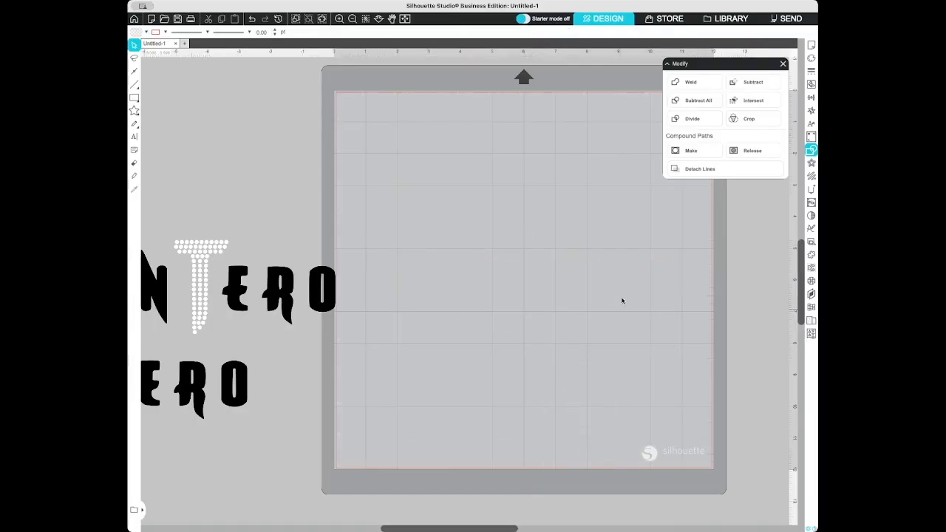
{"action": "left_click", "coordinate": [252, 19]}
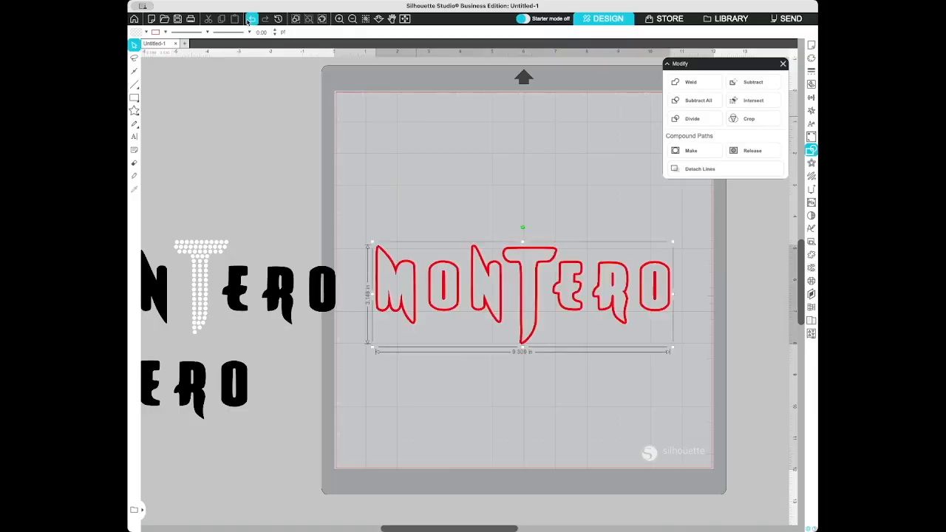
Step: Duplicate the red MONTERO outline and move the copy off the page to the lower left
{"action": "right_click", "coordinate": [539, 287]}
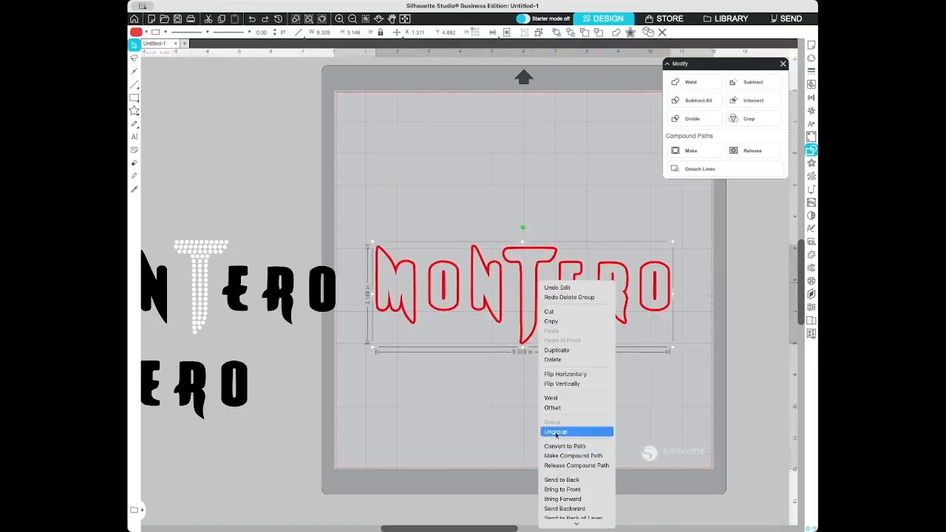
{"action": "left_click", "coordinate": [559, 350]}
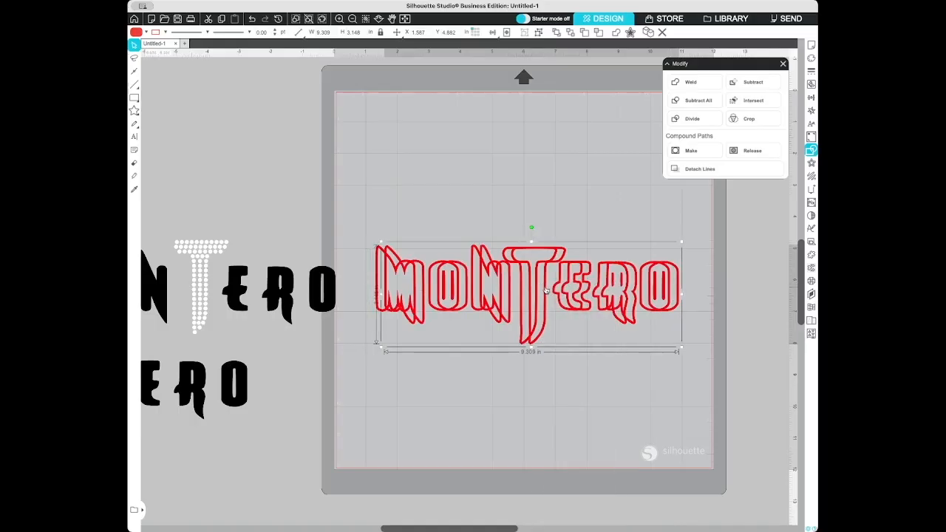
{"action": "left_click_drag", "start_coordinate": [543, 308], "coordinate": [133, 485]}
Step: Nudge the red outline that remains on the page slightly up and to the left
{"action": "left_click_drag", "start_coordinate": [440, 530], "coordinate": [487, 529]}
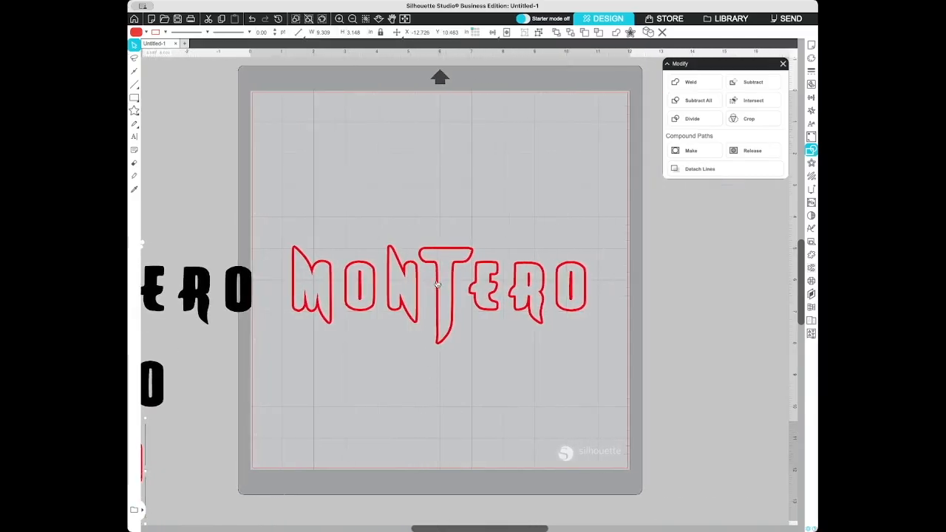
{"action": "left_click_drag", "start_coordinate": [438, 284], "coordinate": [432, 278]}
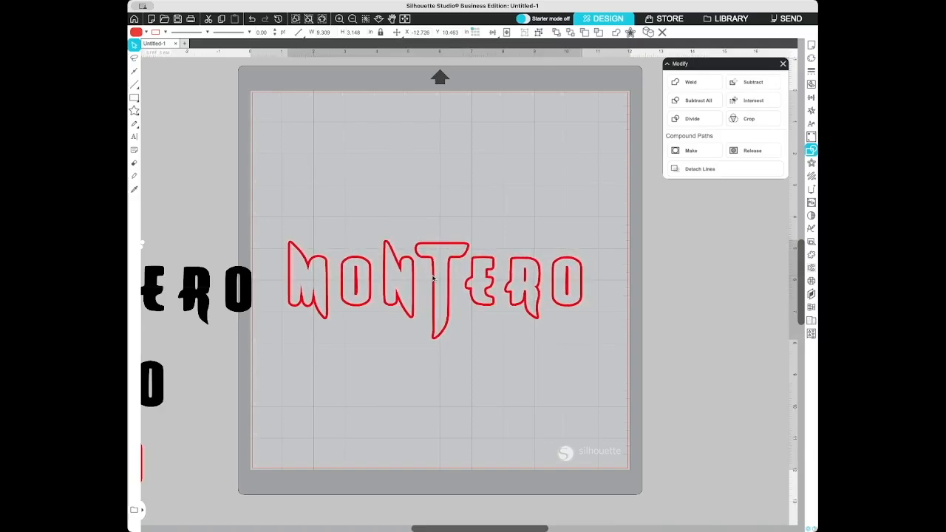
{"action": "left_click_drag", "start_coordinate": [432, 278], "coordinate": [433, 278]}
{"action": "left_click", "coordinate": [285, 289]}
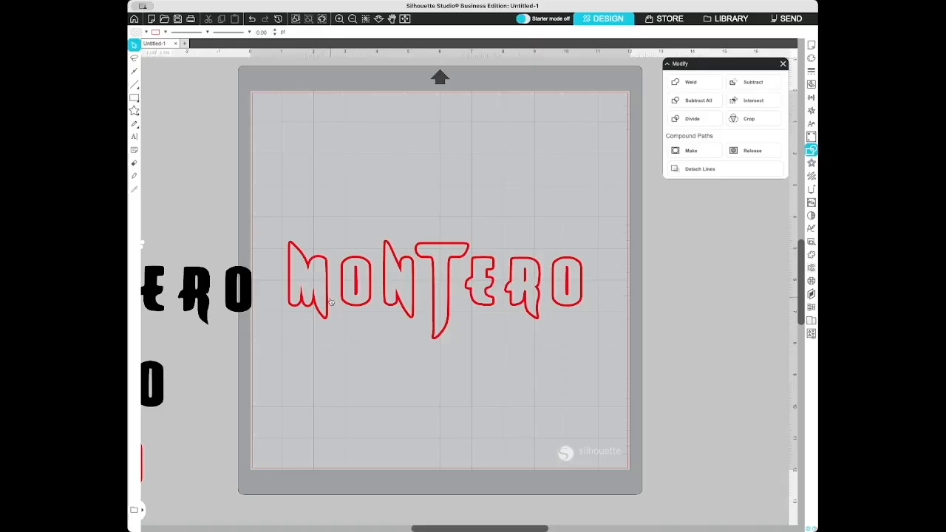
Step: Cut the red outline straight across the middle of all letters with the Knife tool, from the M to the last O
{"action": "left_click", "coordinate": [134, 162]}
{"action": "left_click", "coordinate": [135, 176]}
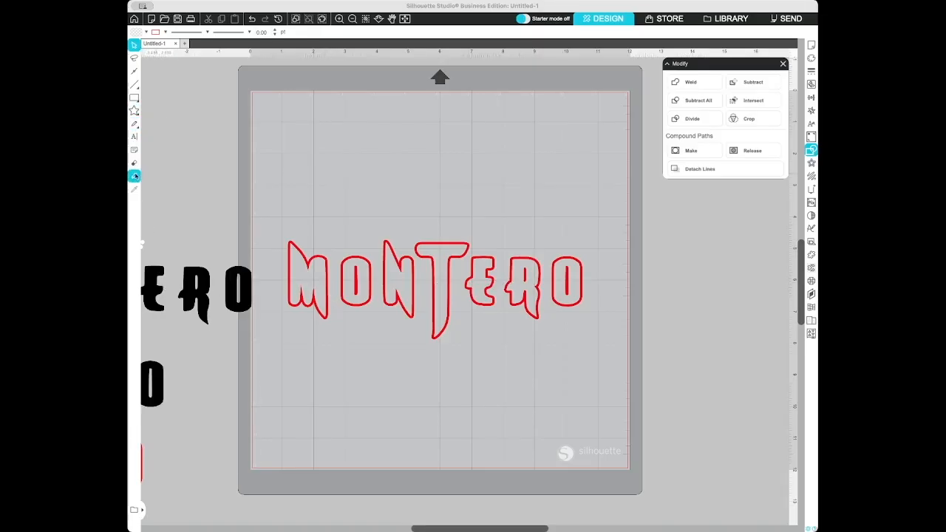
{"action": "left_click", "coordinate": [134, 176]}
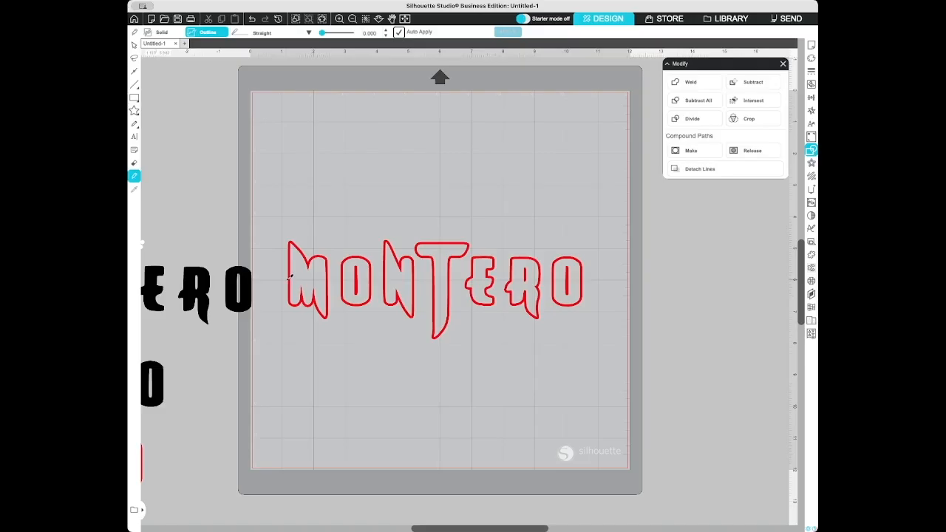
{"action": "left_click_drag", "start_coordinate": [289, 277], "coordinate": [592, 277]}
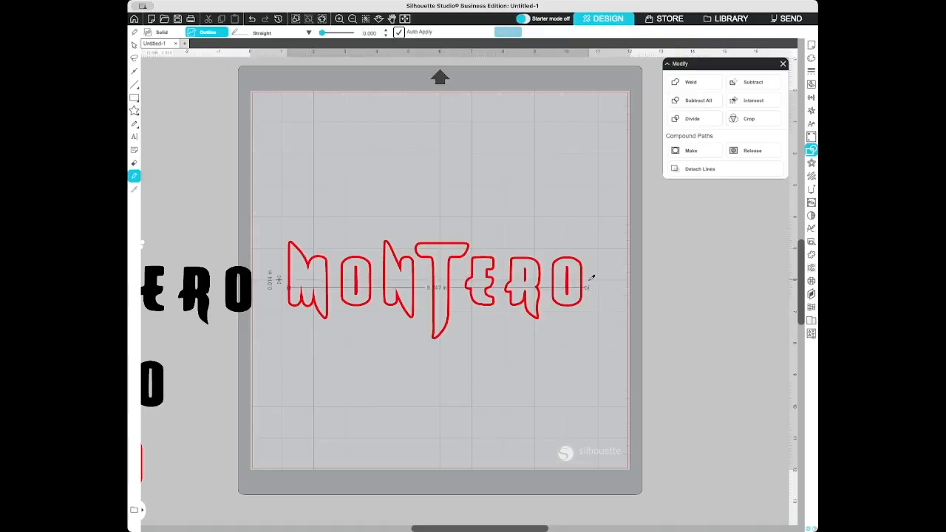
{"action": "left_click_drag", "start_coordinate": [592, 277], "coordinate": [591, 277]}
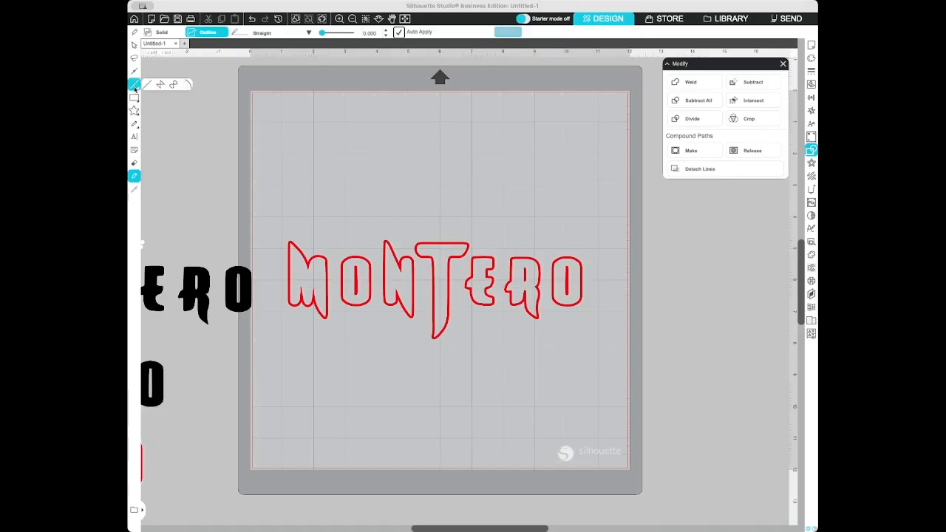
Step: Move the upper half of the T up to test the cut, and undo the move
{"action": "left_click", "coordinate": [135, 46]}
{"action": "left_click_drag", "start_coordinate": [451, 267], "coordinate": [449, 244]}
{"action": "left_click", "coordinate": [441, 271]}
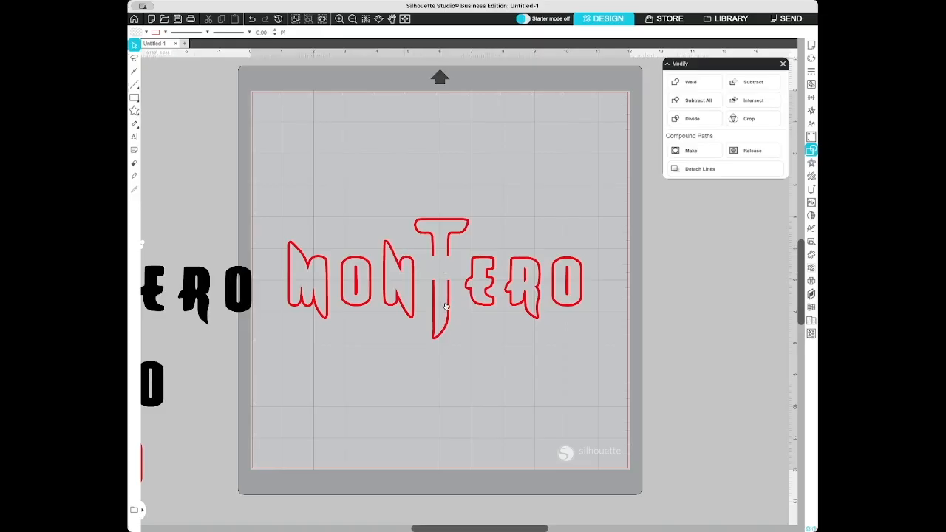
{"action": "left_click", "coordinate": [252, 18]}
Step: Group the upper halves of all the cut letters and move them up about 1.1 in
{"action": "left_click_drag", "start_coordinate": [278, 229], "coordinate": [580, 280]}
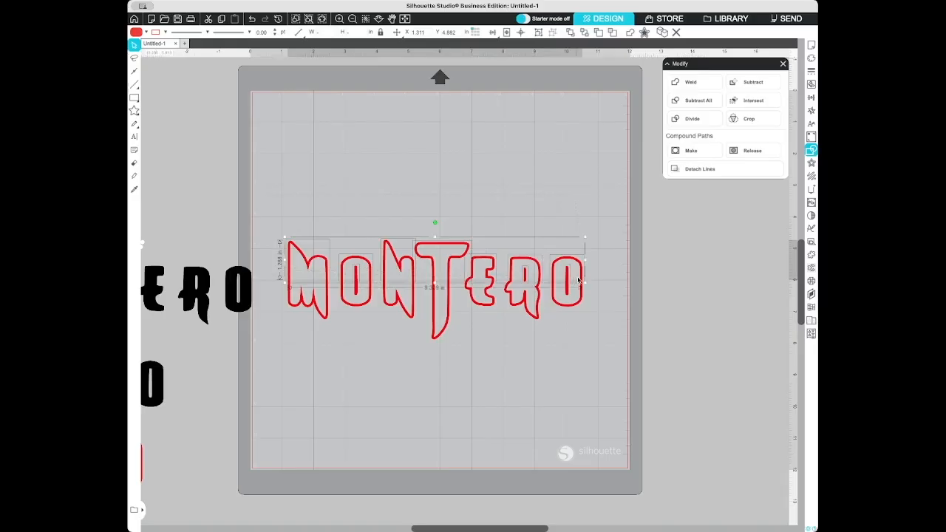
{"action": "right_click", "coordinate": [563, 268]}
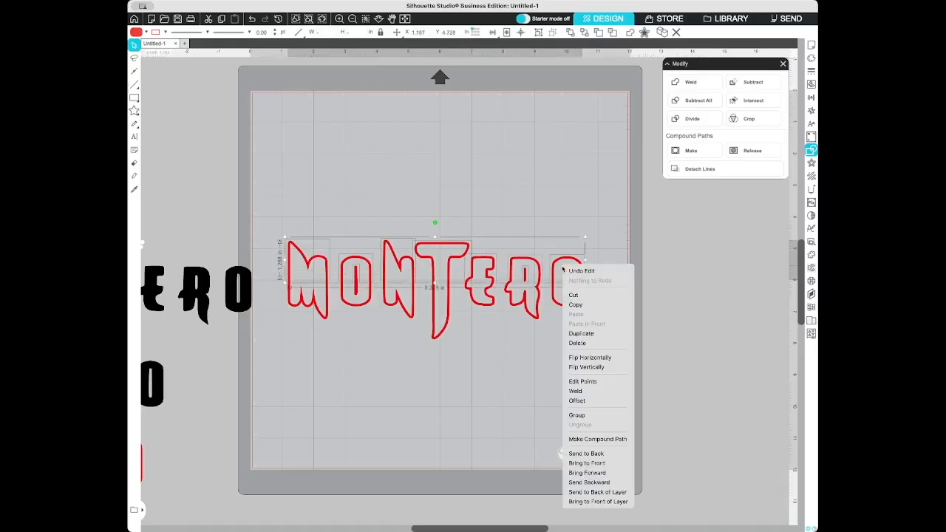
{"action": "left_click", "coordinate": [595, 415]}
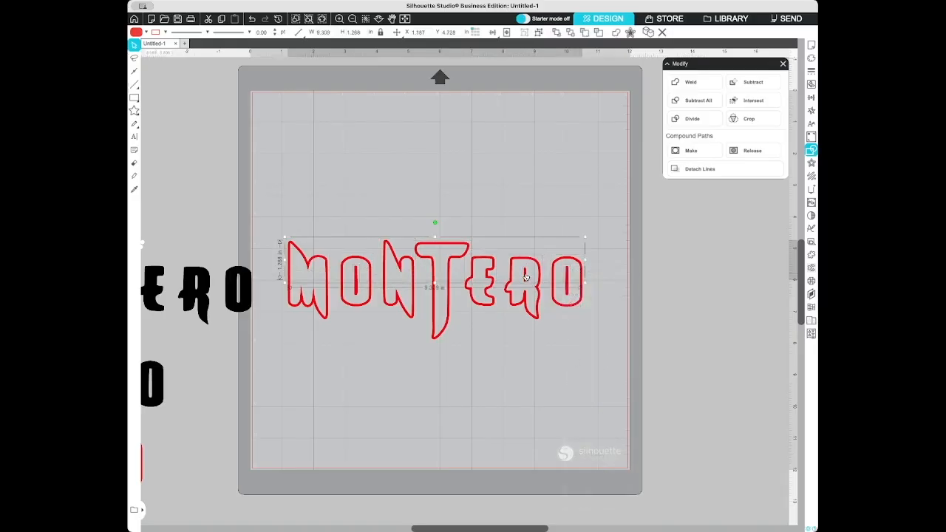
{"action": "left_click_drag", "start_coordinate": [526, 274], "coordinate": [524, 238]}
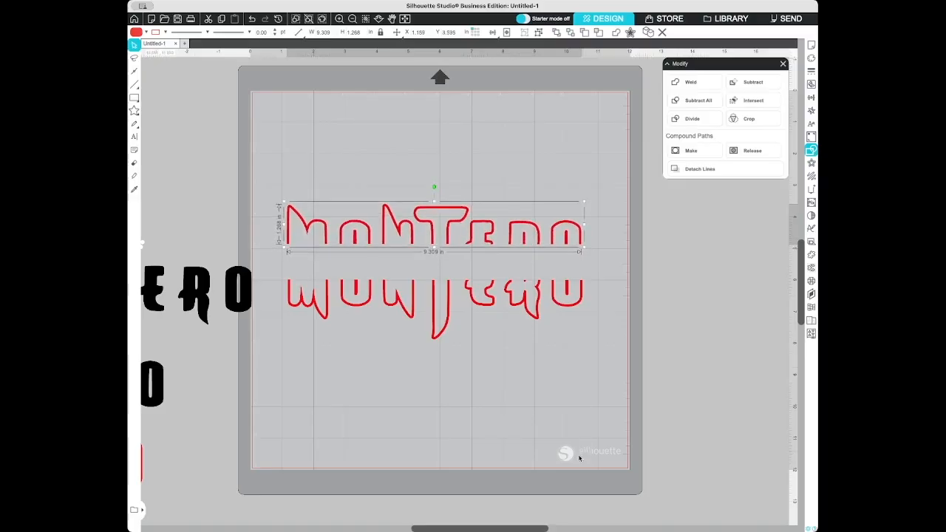
Step: Group the lower halves of all the cut letters and move them down about 1.4 in
{"action": "left_click", "coordinate": [281, 346]}
{"action": "left_click", "coordinate": [295, 297]}
{"action": "left_click", "coordinate": [357, 295], "text": "shift"}
{"action": "left_click", "coordinate": [399, 296], "text": "shift"}
{"action": "left_click", "coordinate": [442, 295], "text": "shift"}
{"action": "left_click", "coordinate": [484, 296], "text": "shift"}
{"action": "left_click", "coordinate": [523, 297], "text": "shift"}
{"action": "left_click", "coordinate": [560, 300], "text": "shift"}
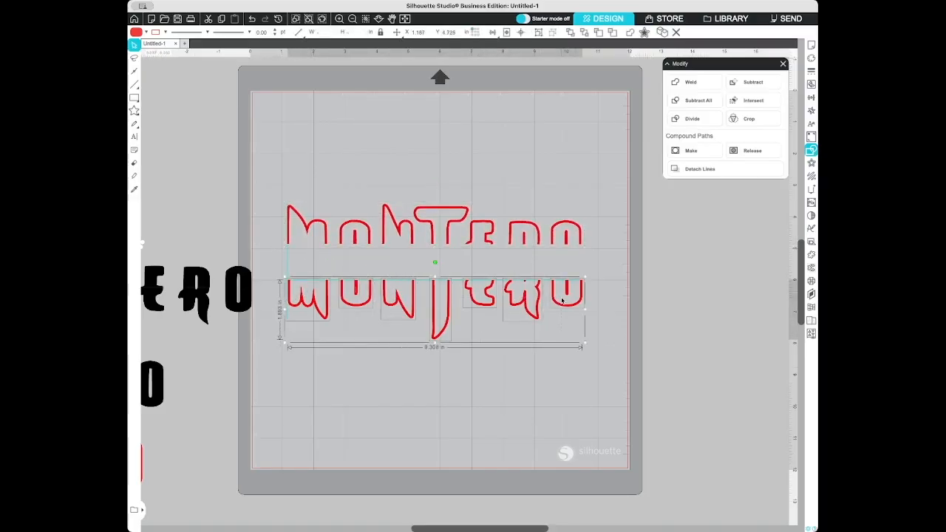
{"action": "right_click", "coordinate": [560, 300]}
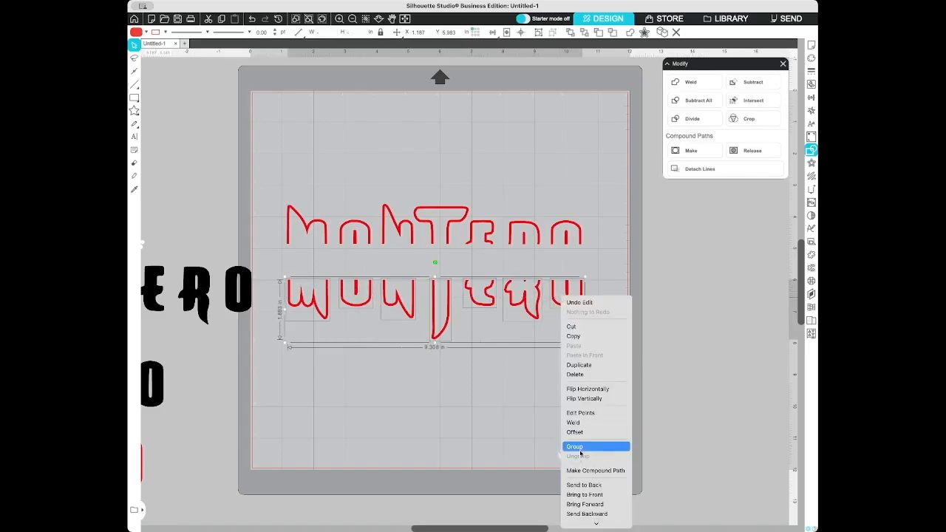
{"action": "left_click", "coordinate": [580, 448]}
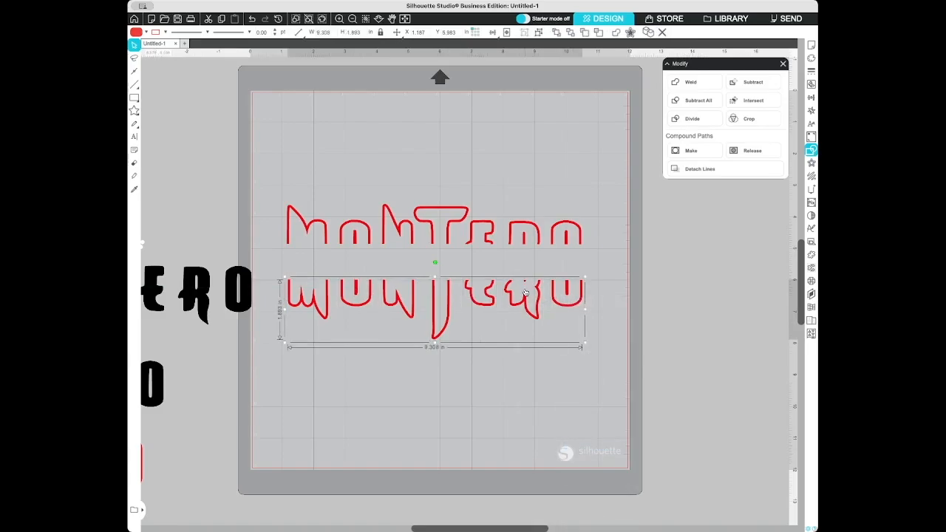
{"action": "left_click_drag", "start_coordinate": [525, 299], "coordinate": [523, 340]}
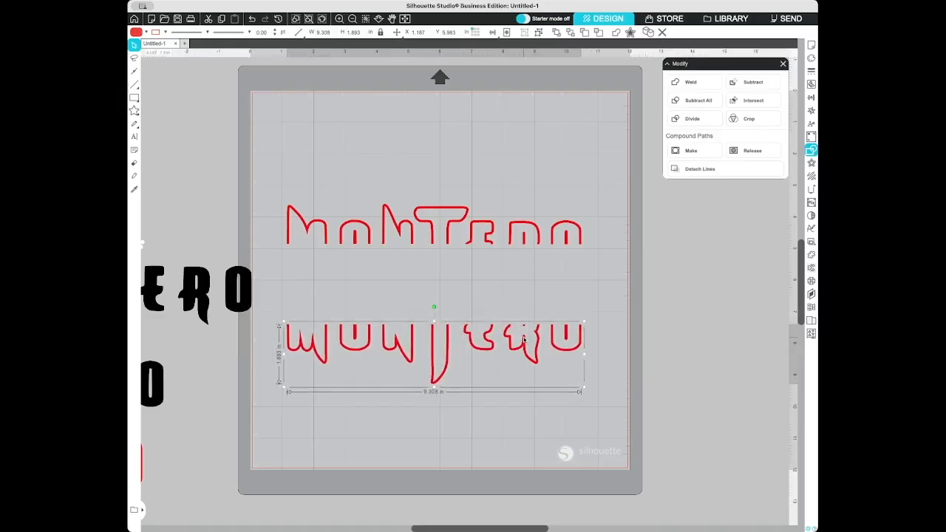
Step: Make the group of upper letter halves a compound path and give it the red fill again
{"action": "left_click", "coordinate": [281, 201]}
{"action": "right_click", "coordinate": [368, 235]}
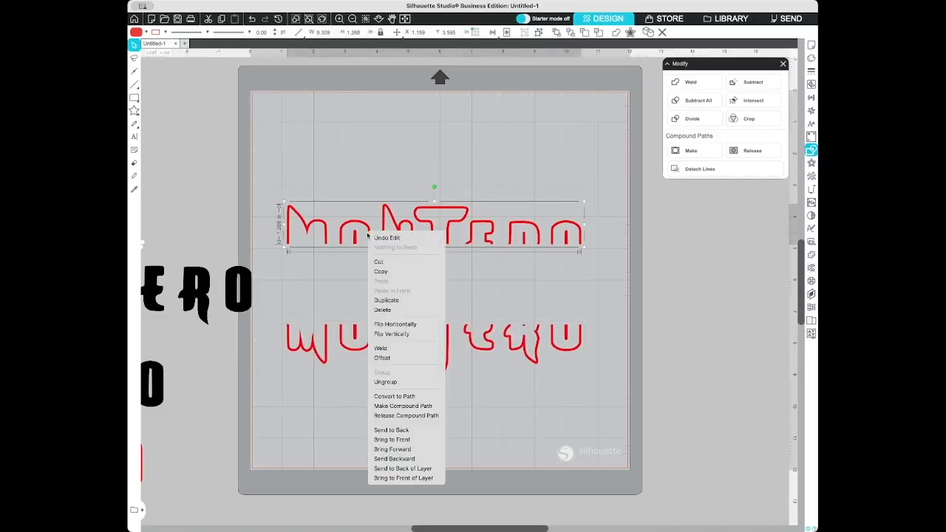
{"action": "left_click", "coordinate": [427, 406]}
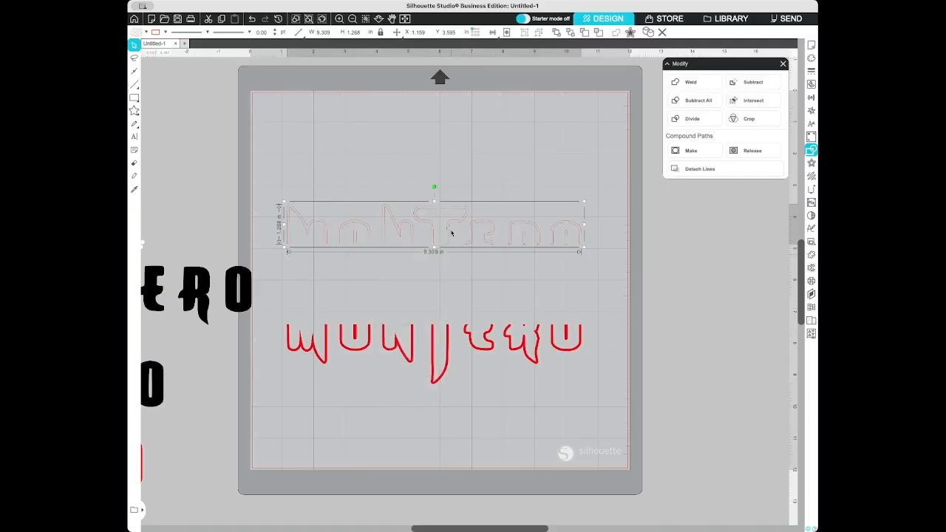
{"action": "left_click", "coordinate": [135, 32]}
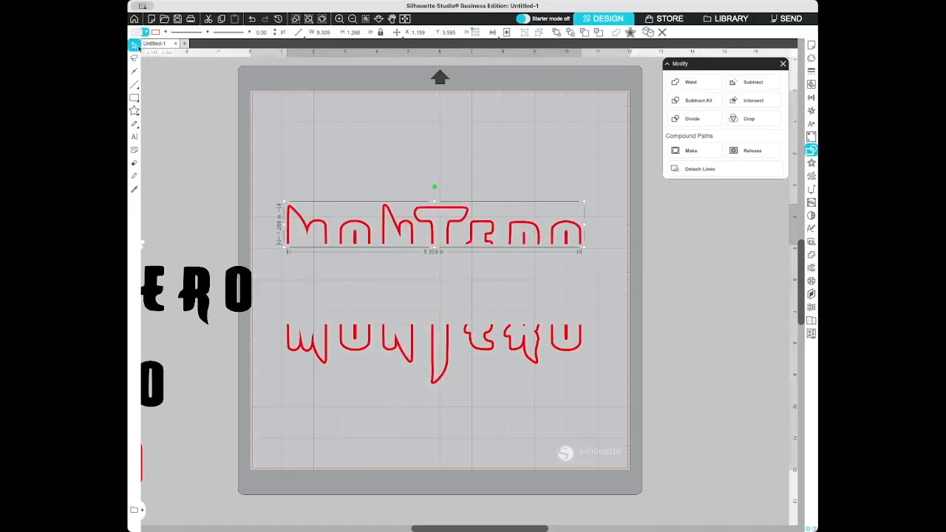
Step: Make the group of lower letter halves a compound path and fill it red again
{"action": "left_click", "coordinate": [410, 346]}
{"action": "right_click", "coordinate": [449, 343]}
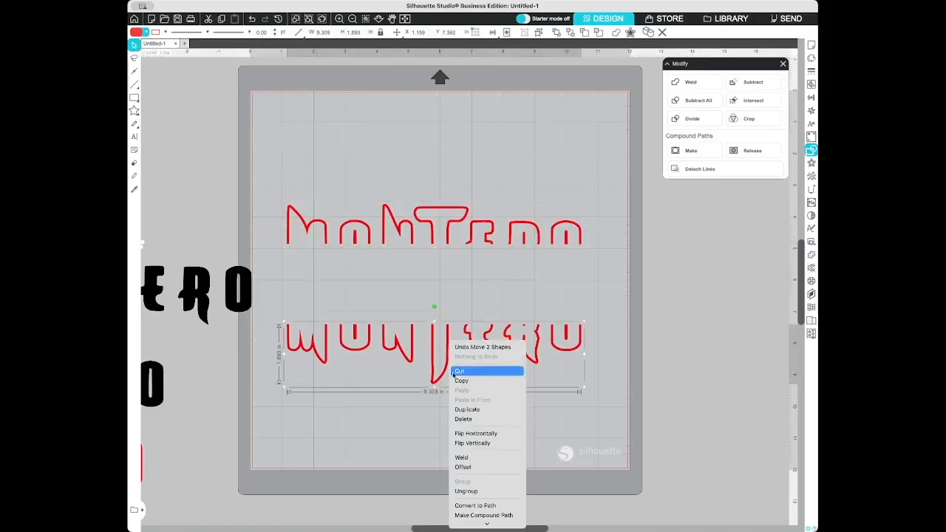
{"action": "left_click", "coordinate": [502, 515]}
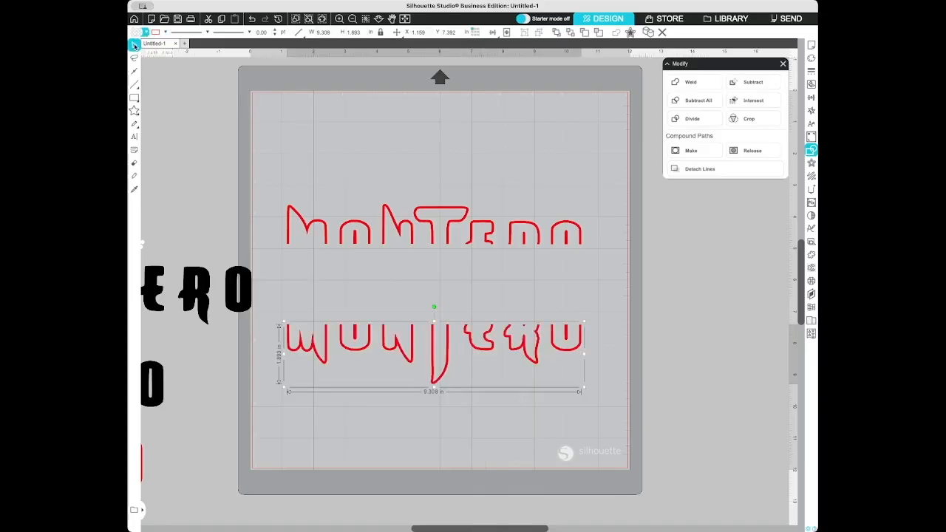
{"action": "left_click", "coordinate": [598, 316]}
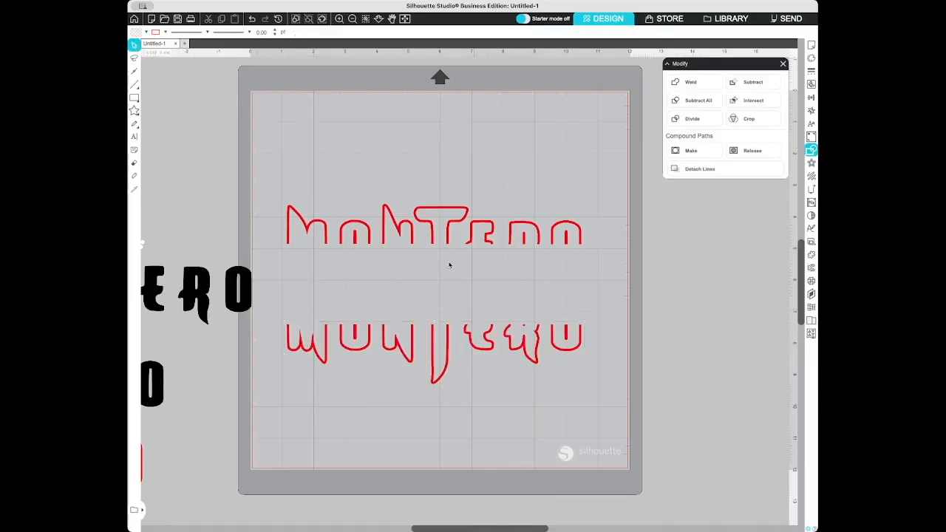
Step: Raise the upper outline half, bring the black MONTERO with the rhinestone T between the halves, and center it on the page
{"action": "left_click_drag", "start_coordinate": [430, 214], "coordinate": [420, 172]}
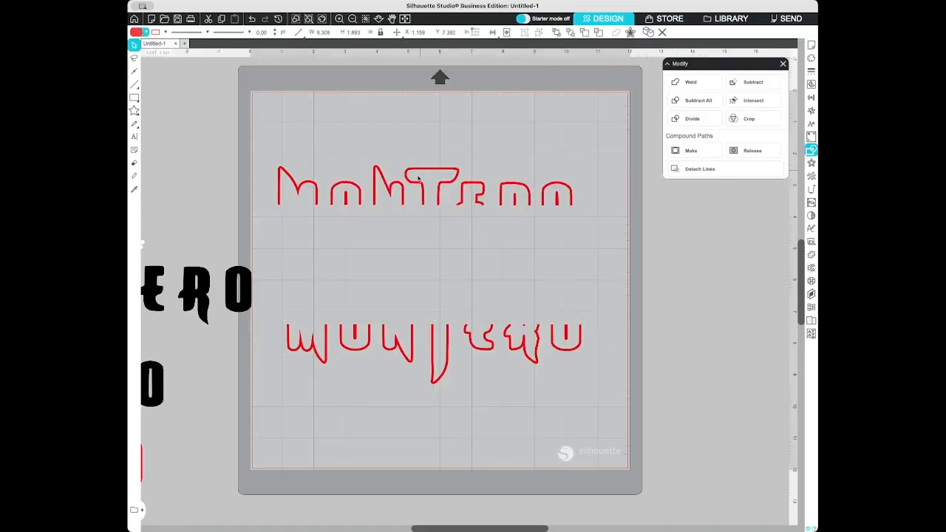
{"action": "left_click_drag", "start_coordinate": [208, 291], "coordinate": [540, 267]}
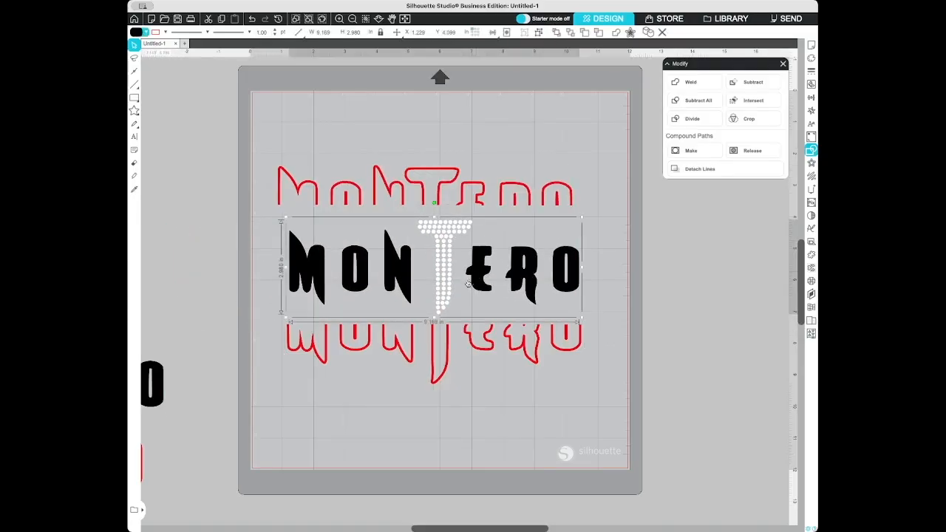
{"action": "left_click", "coordinate": [507, 33]}
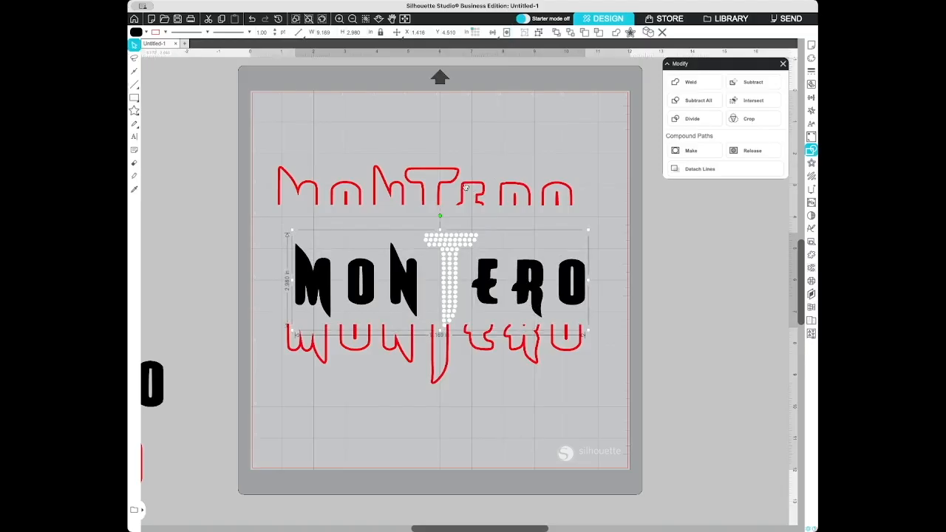
Step: Shift the upper and lower outline halves down and to the right so they frame the black MONTERO
{"action": "left_click_drag", "start_coordinate": [466, 187], "coordinate": [489, 197]}
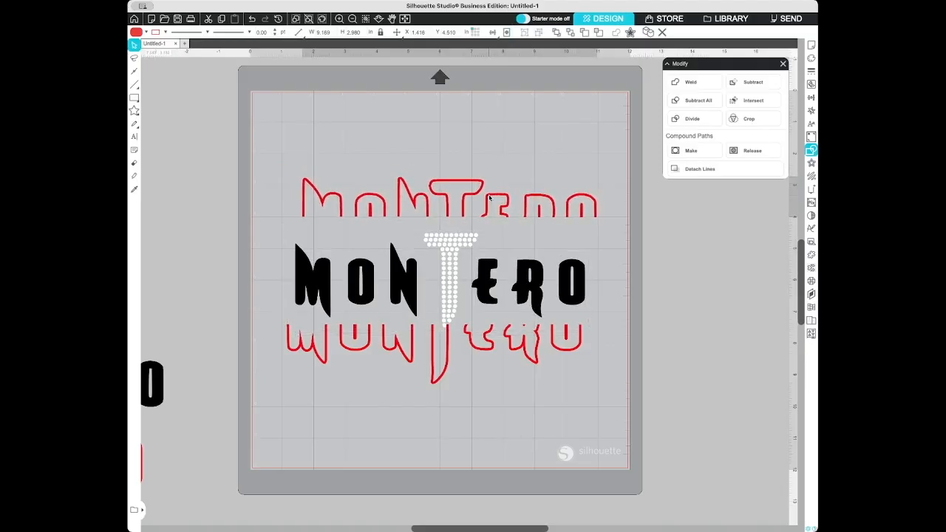
{"action": "left_click", "coordinate": [509, 314]}
{"action": "left_click_drag", "start_coordinate": [447, 344], "coordinate": [456, 364]}
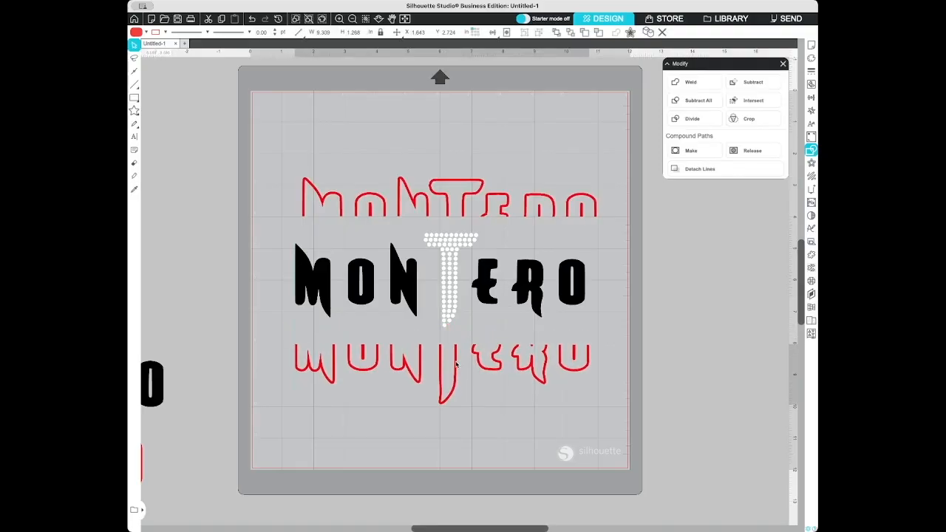
{"action": "left_click", "coordinate": [435, 365]}
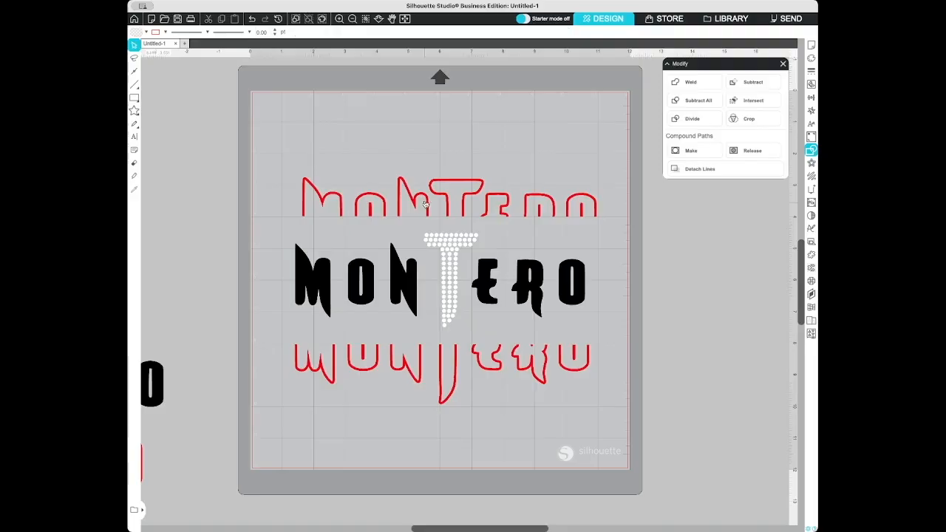
Step: Duplicate the upper outline half and place the copy directly above the original
{"action": "left_click", "coordinate": [447, 198]}
{"action": "right_click", "coordinate": [447, 196]}
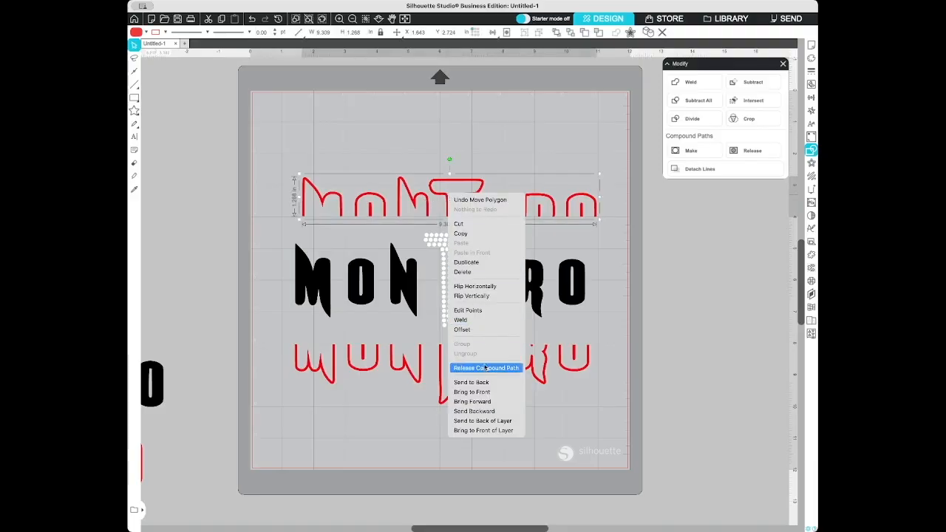
{"action": "left_click", "coordinate": [467, 262]}
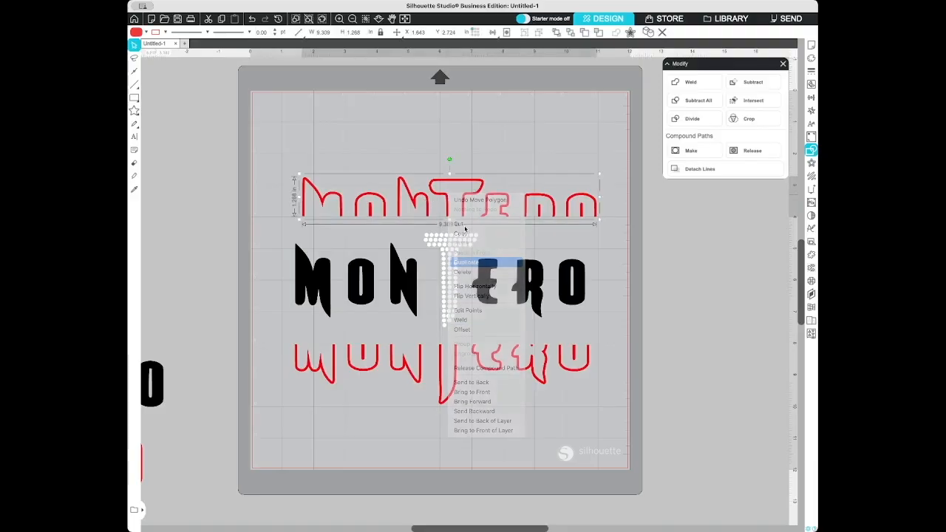
{"action": "left_click_drag", "start_coordinate": [486, 187], "coordinate": [483, 134]}
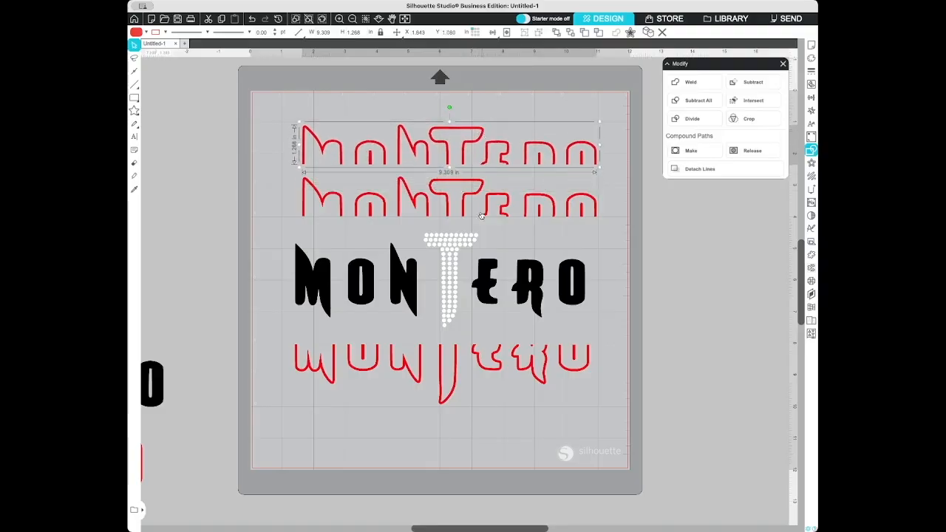
Step: Duplicate the lower outline half and place the copy directly below the original
{"action": "right_click", "coordinate": [459, 363]}
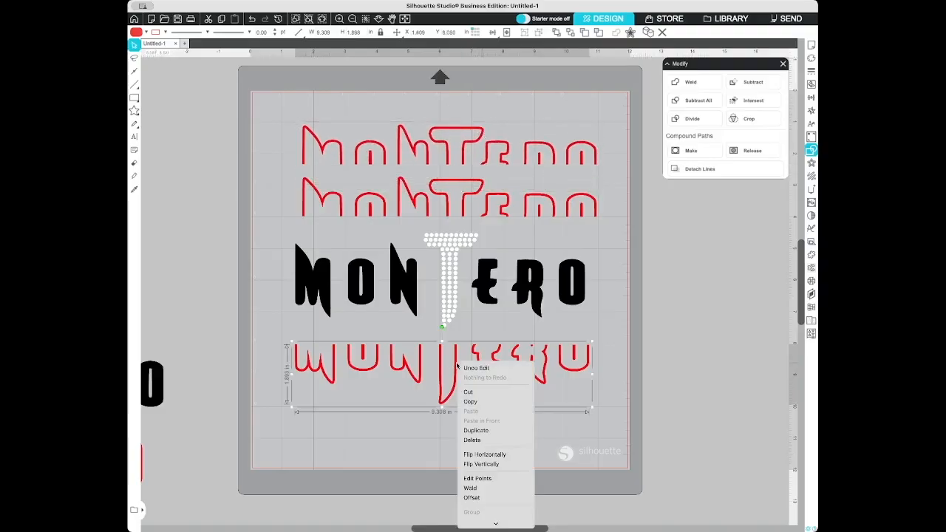
{"action": "left_click", "coordinate": [476, 430]}
{"action": "left_click_drag", "start_coordinate": [505, 365], "coordinate": [498, 430]}
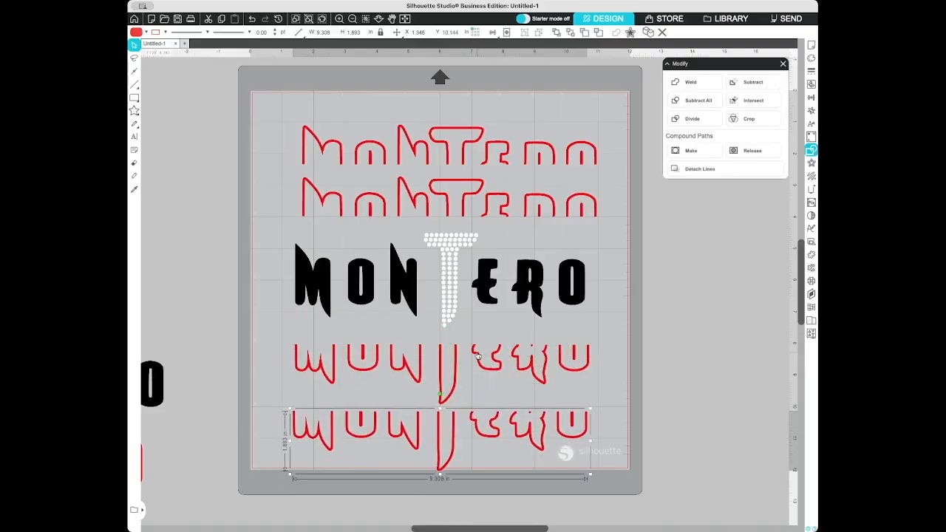
Step: Move all five rows up about 0.5 in, and raise the topmost outline row about 0.35 in more
{"action": "left_click_drag", "start_coordinate": [270, 122], "coordinate": [540, 461]}
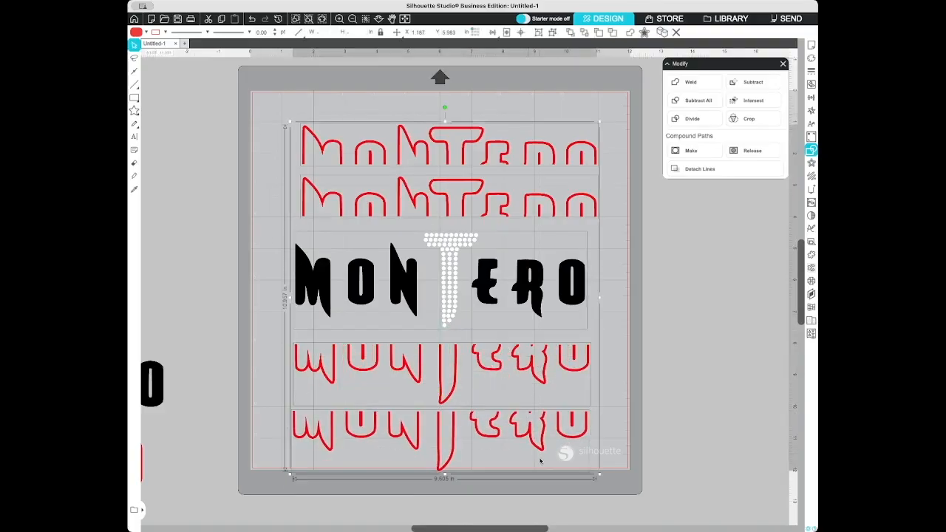
{"action": "left_click_drag", "start_coordinate": [478, 290], "coordinate": [477, 273]}
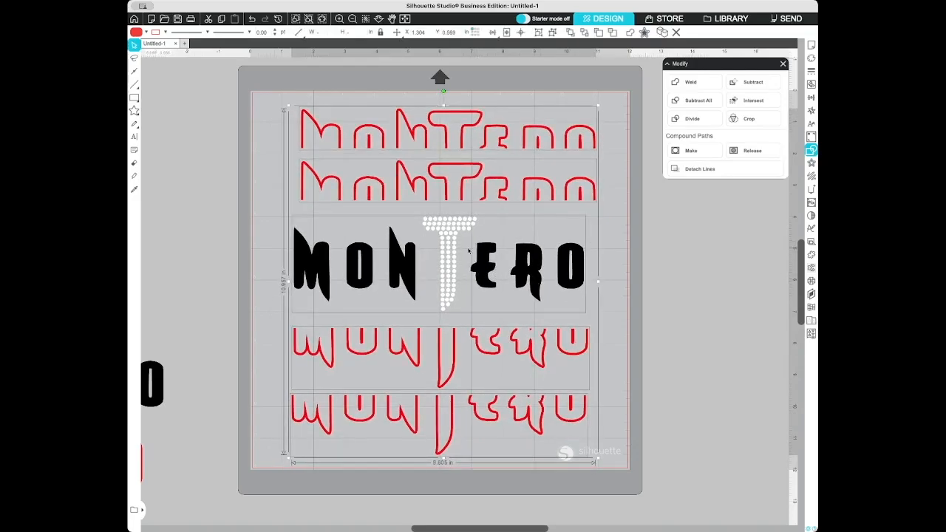
{"action": "left_click", "coordinate": [614, 283]}
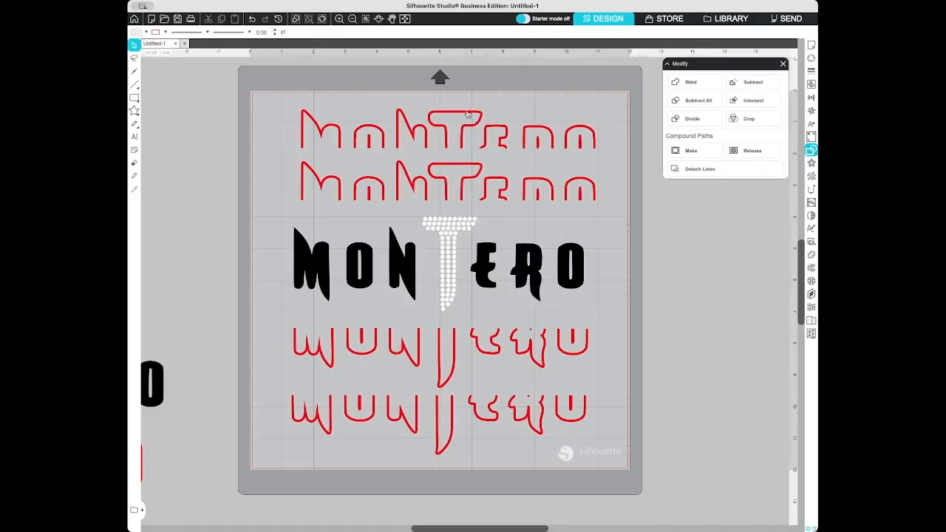
{"action": "left_click_drag", "start_coordinate": [467, 113], "coordinate": [467, 105]}
{"action": "left_click", "coordinate": [458, 447]}
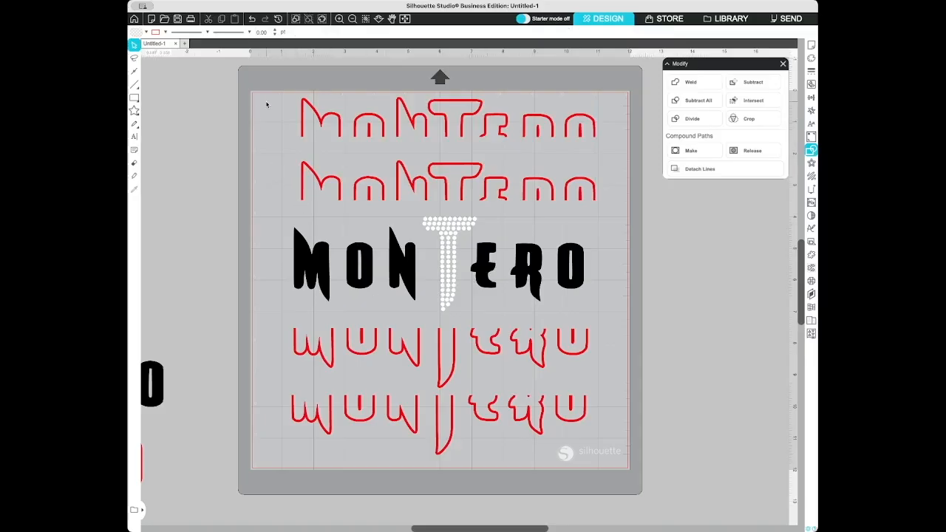
Step: Select all five rows and align them to a common vertical center line
{"action": "left_click_drag", "start_coordinate": [275, 143], "coordinate": [582, 433]}
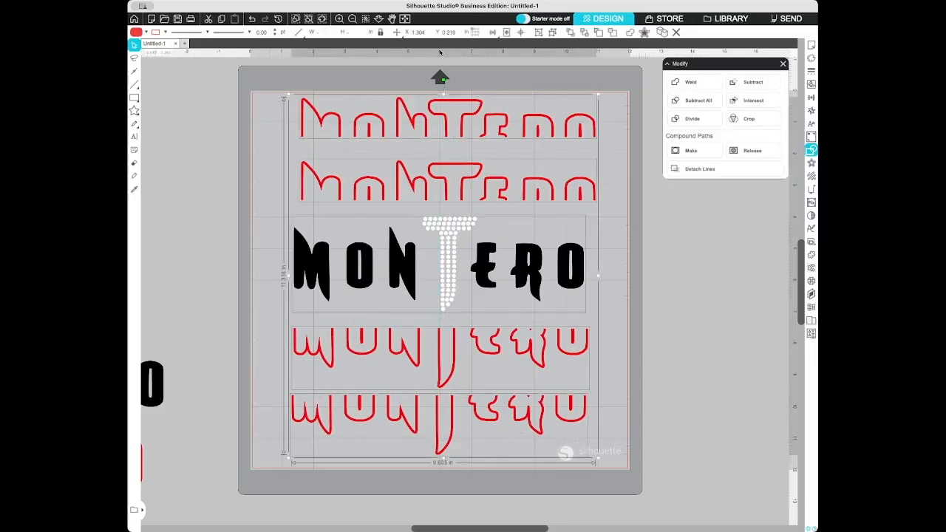
{"action": "left_click", "coordinate": [494, 33]}
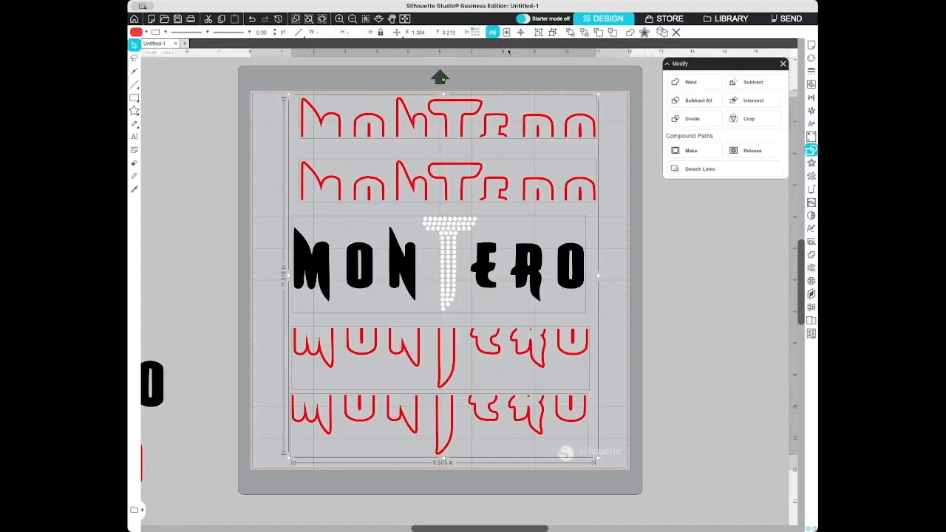
{"action": "left_click", "coordinate": [508, 51]}
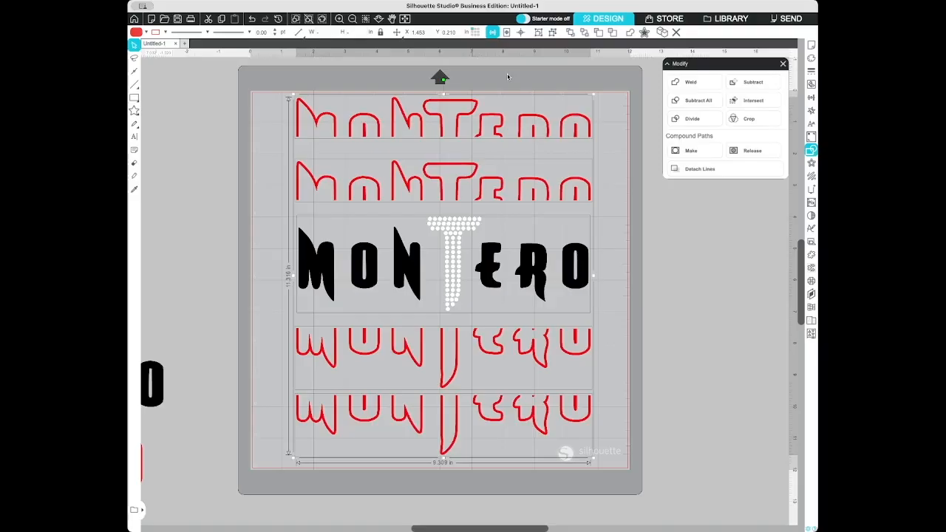
{"action": "left_click", "coordinate": [606, 193]}
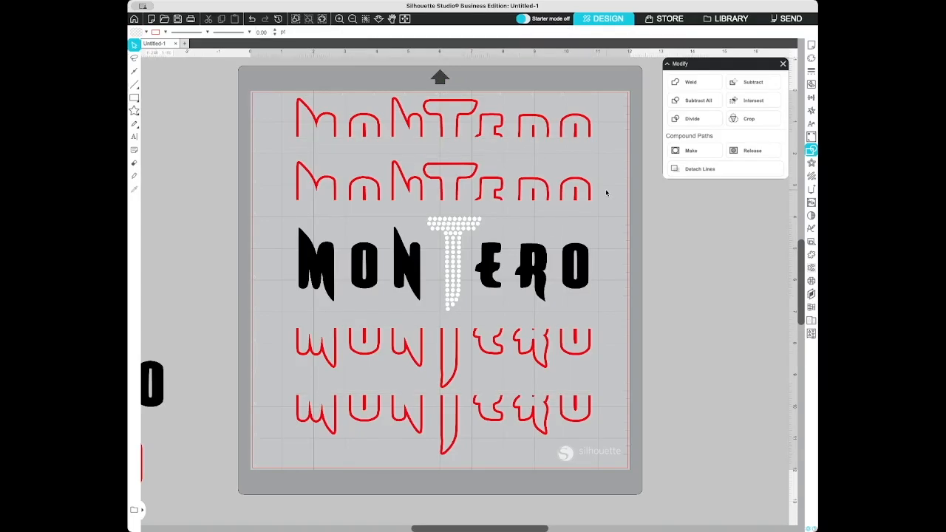